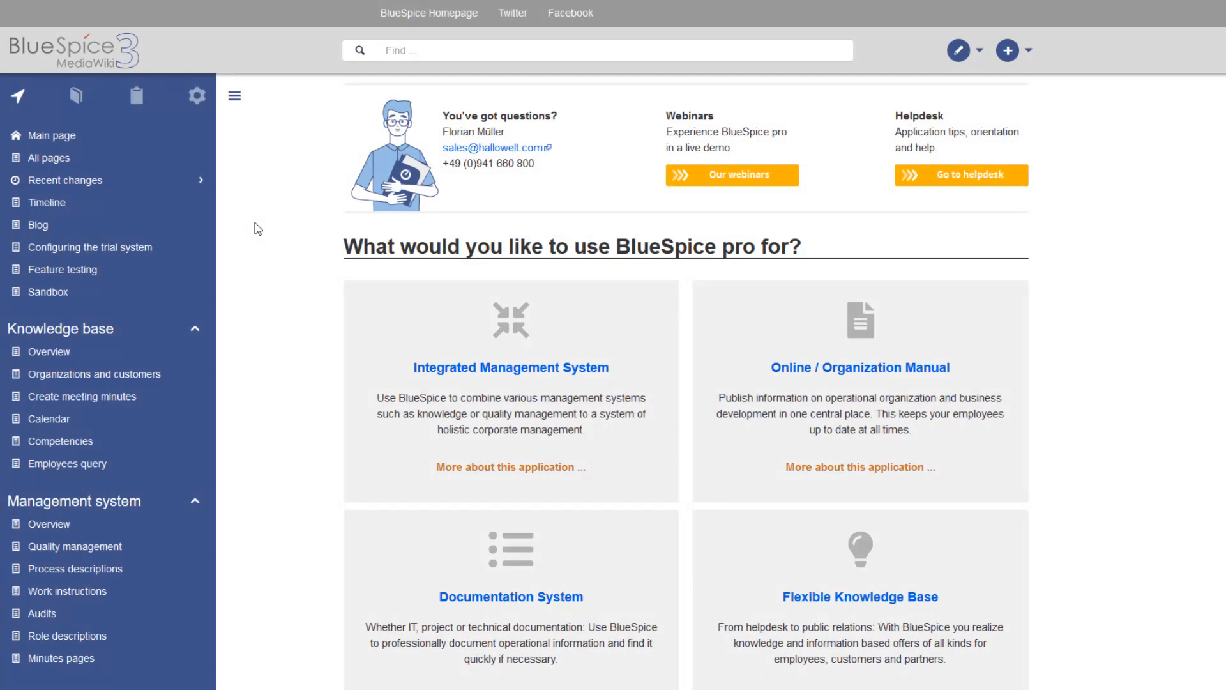
Step: Open the Permission manager from the wiki's global management tools
click(204, 105)
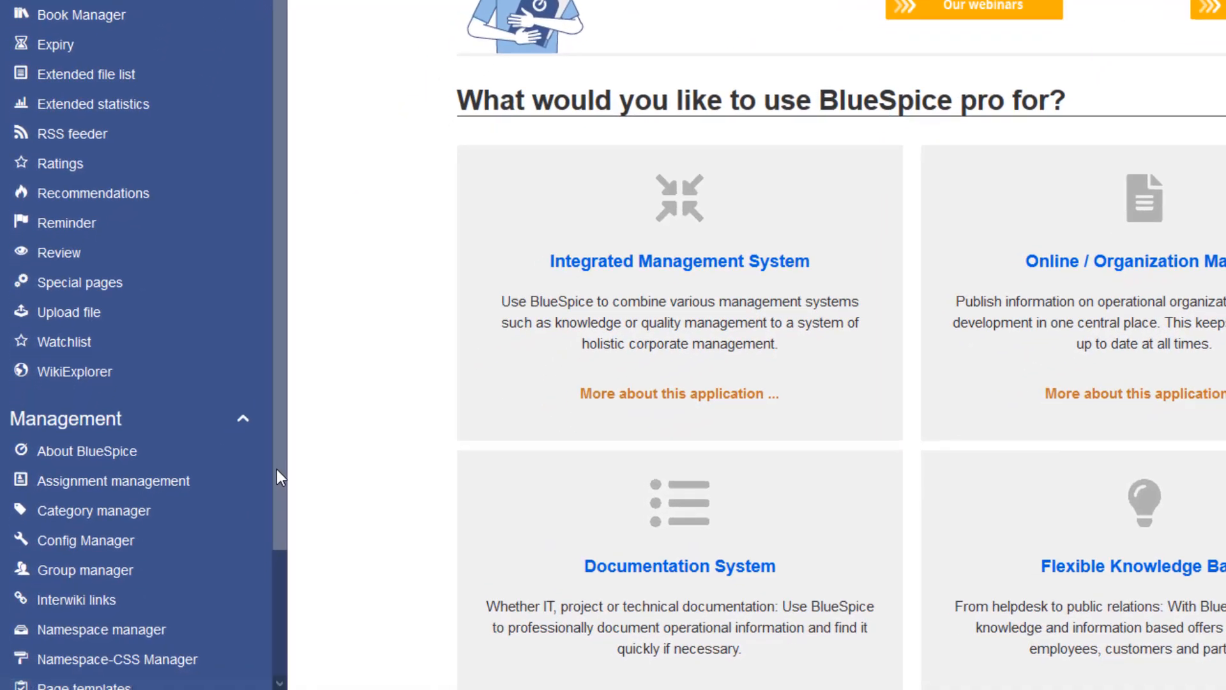
drag(211, 525, 206, 659)
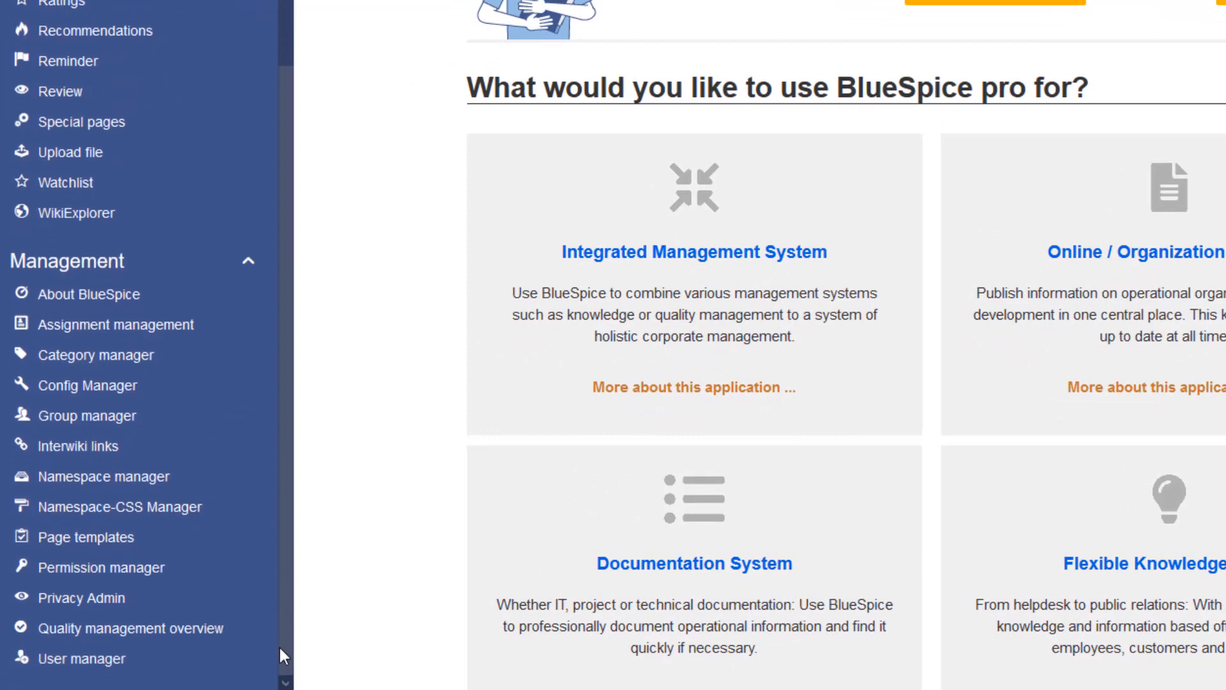
click(193, 574)
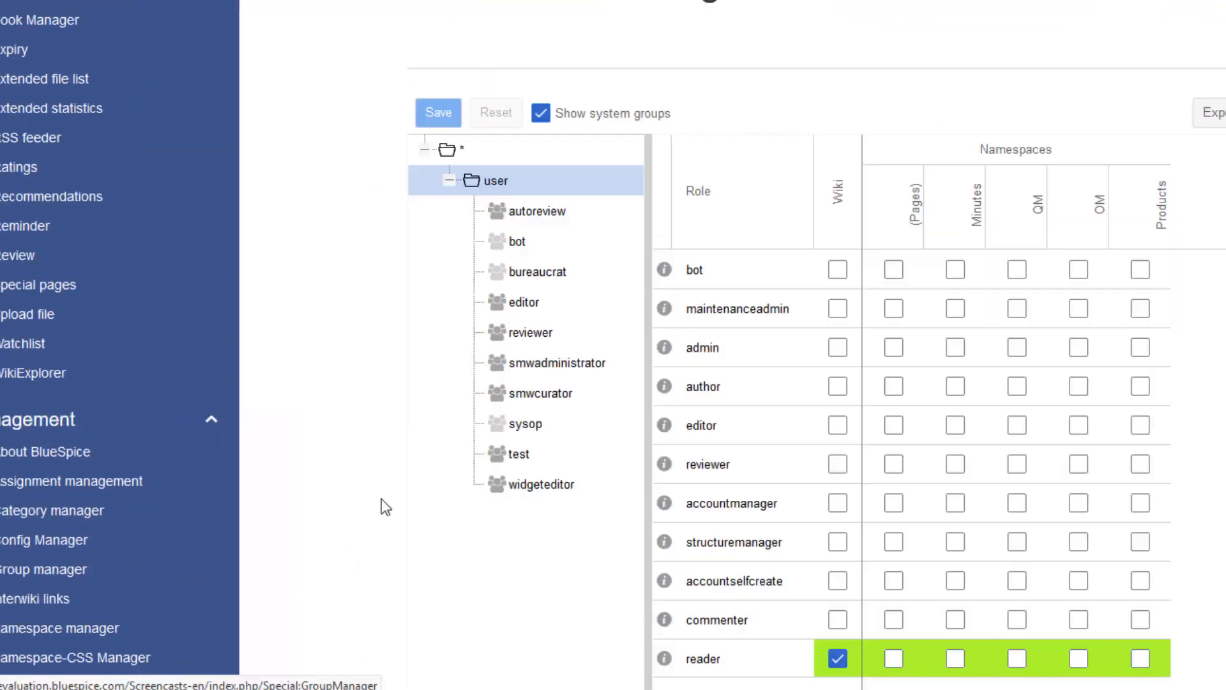
scroll(256, 504, down, 1)
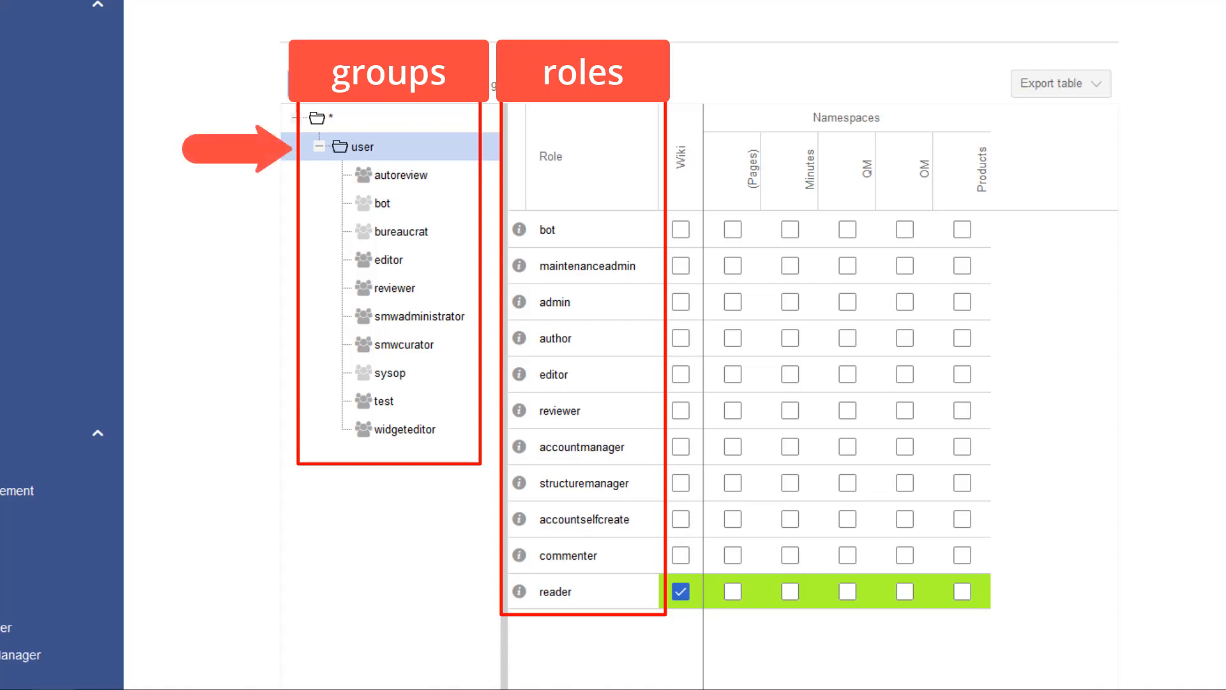
Step: Examine the permissions in the reader role and the roles assigned to the *, user and editor groups
click(519, 592)
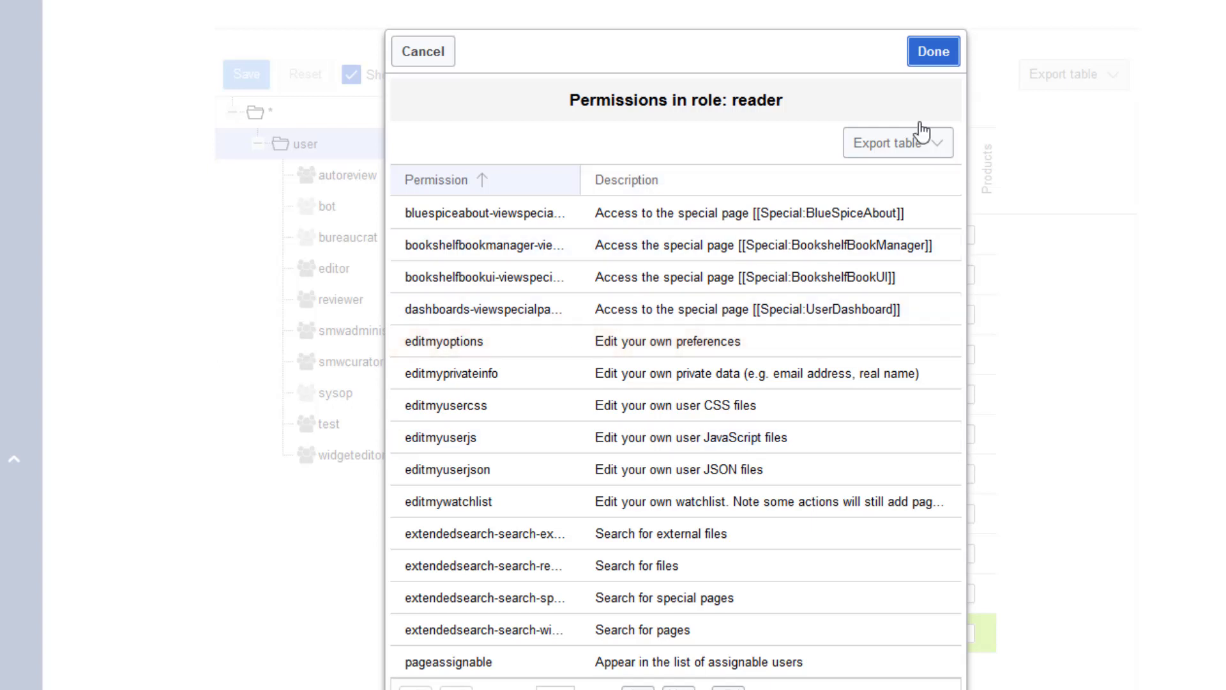
click(934, 54)
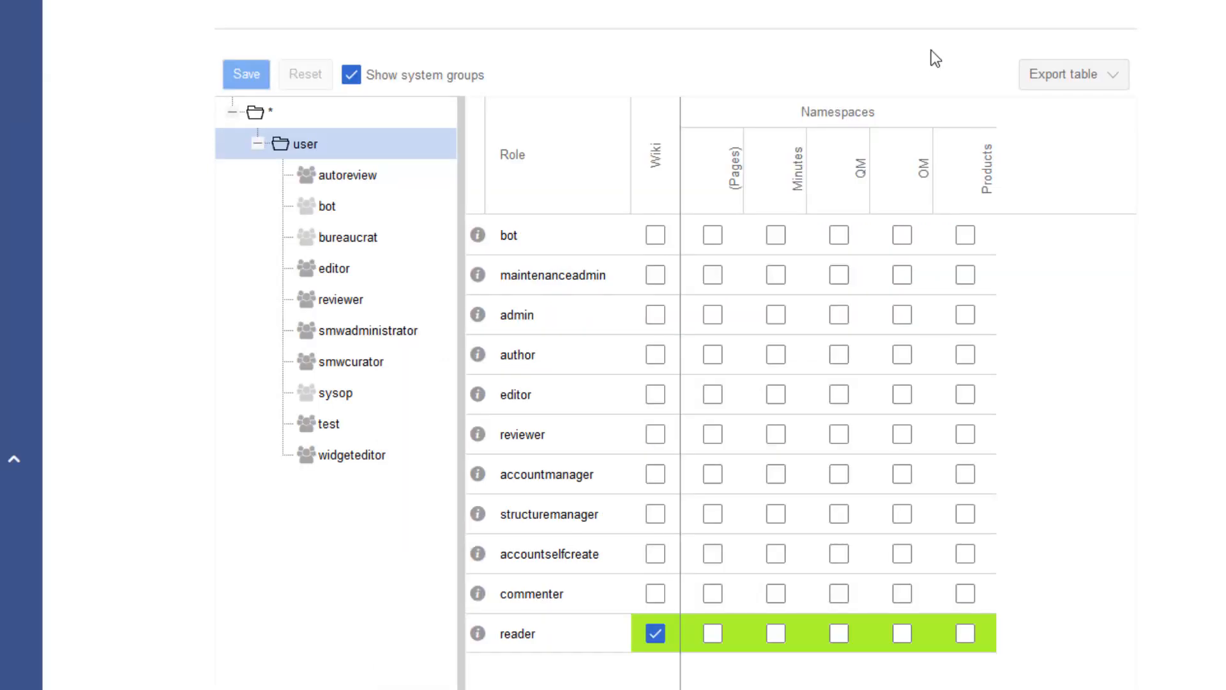
click(270, 114)
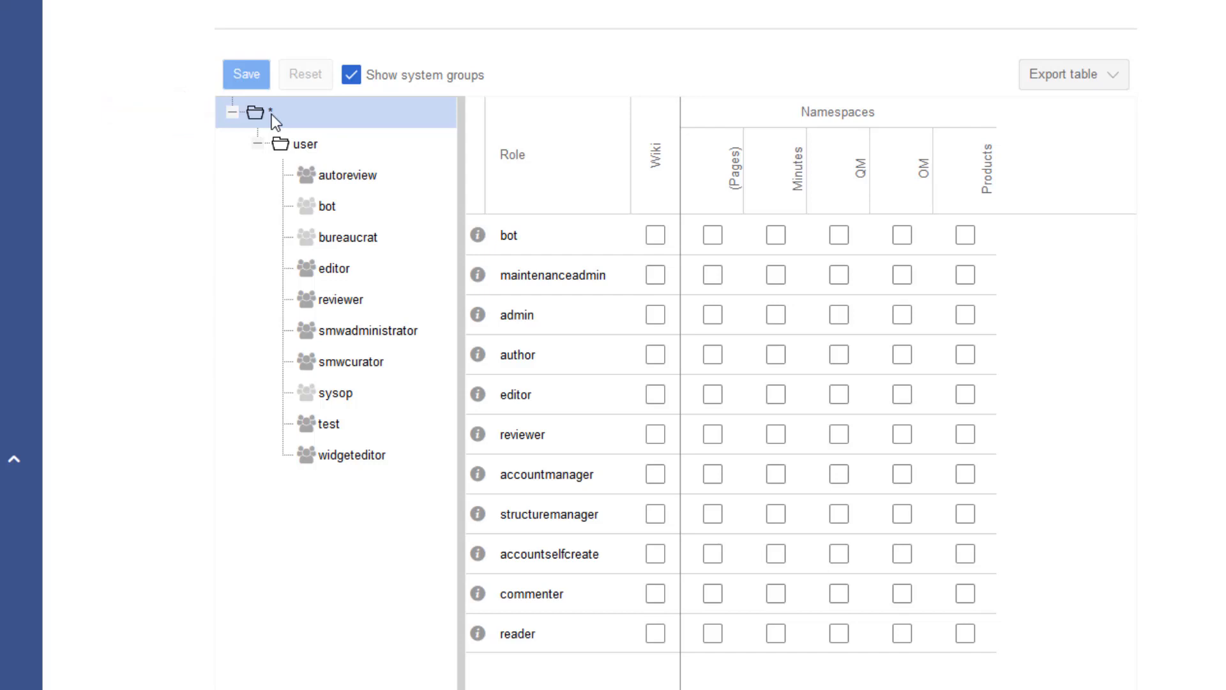
click(305, 147)
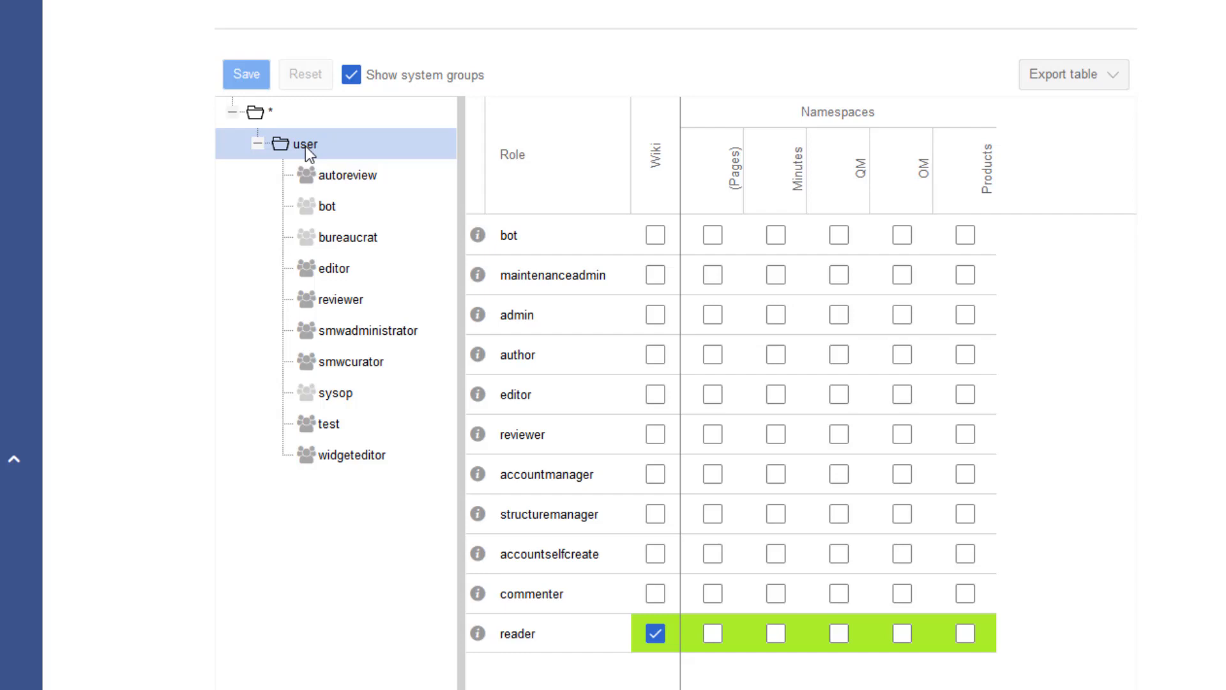
click(374, 270)
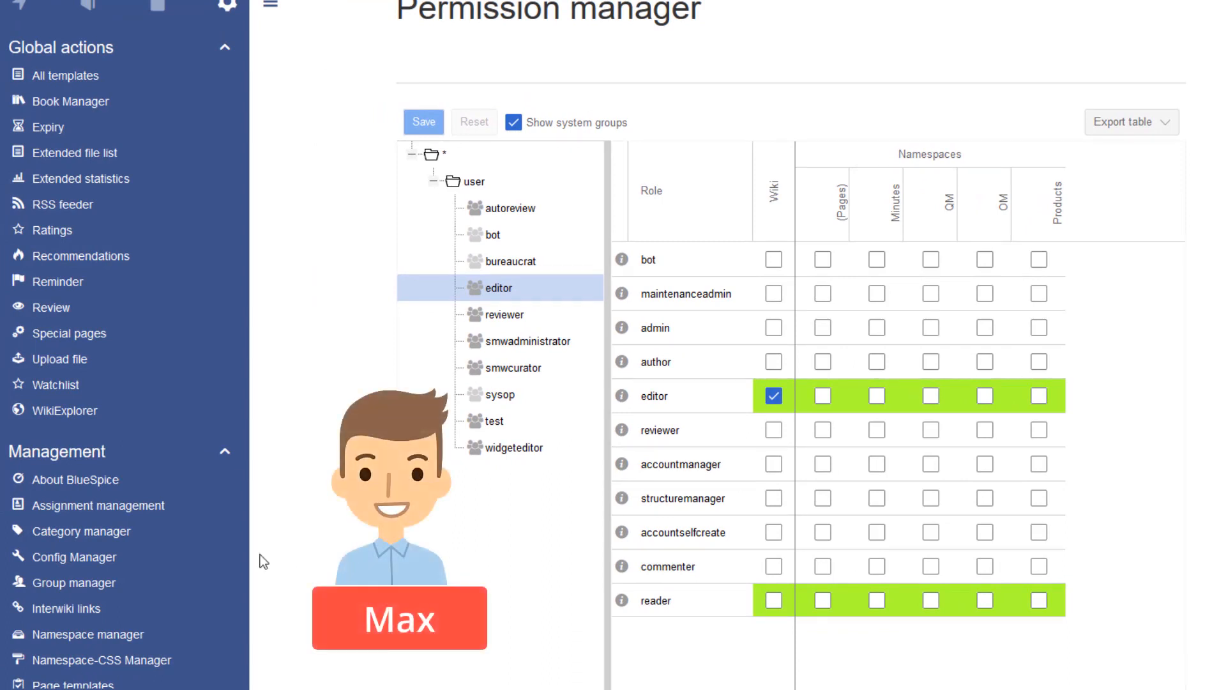
Step: Open the User manager and filter the real names by the employee's first name
scroll(240, 542, down, 2)
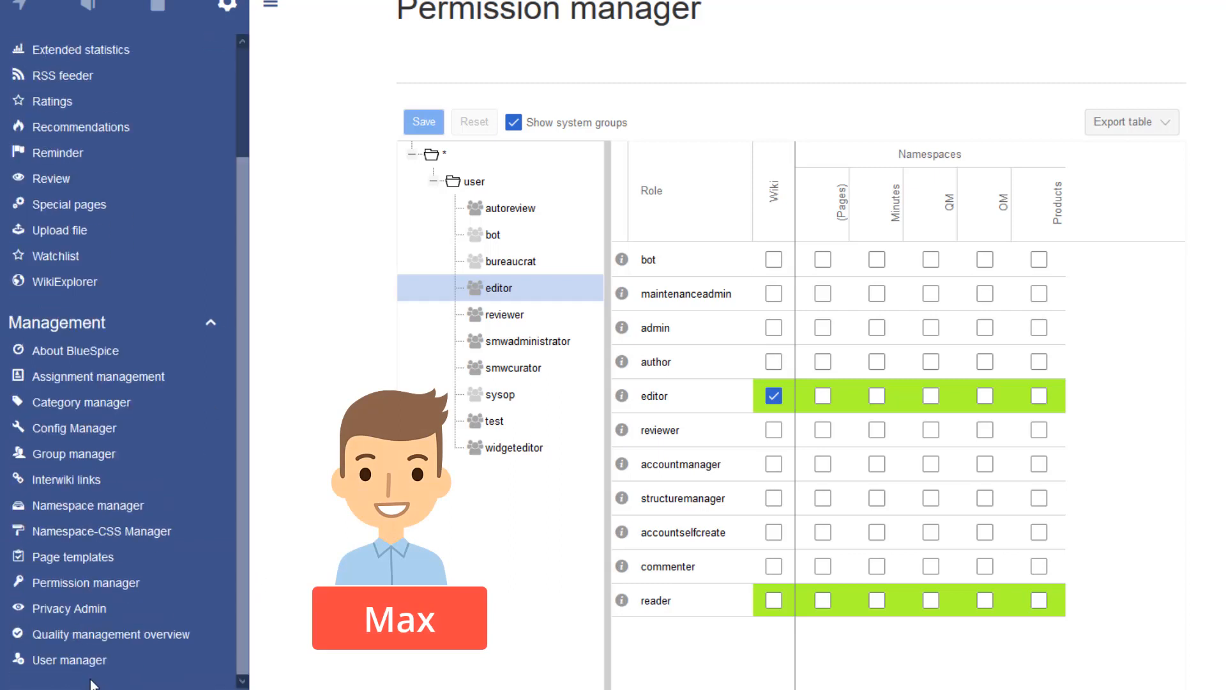
click(131, 664)
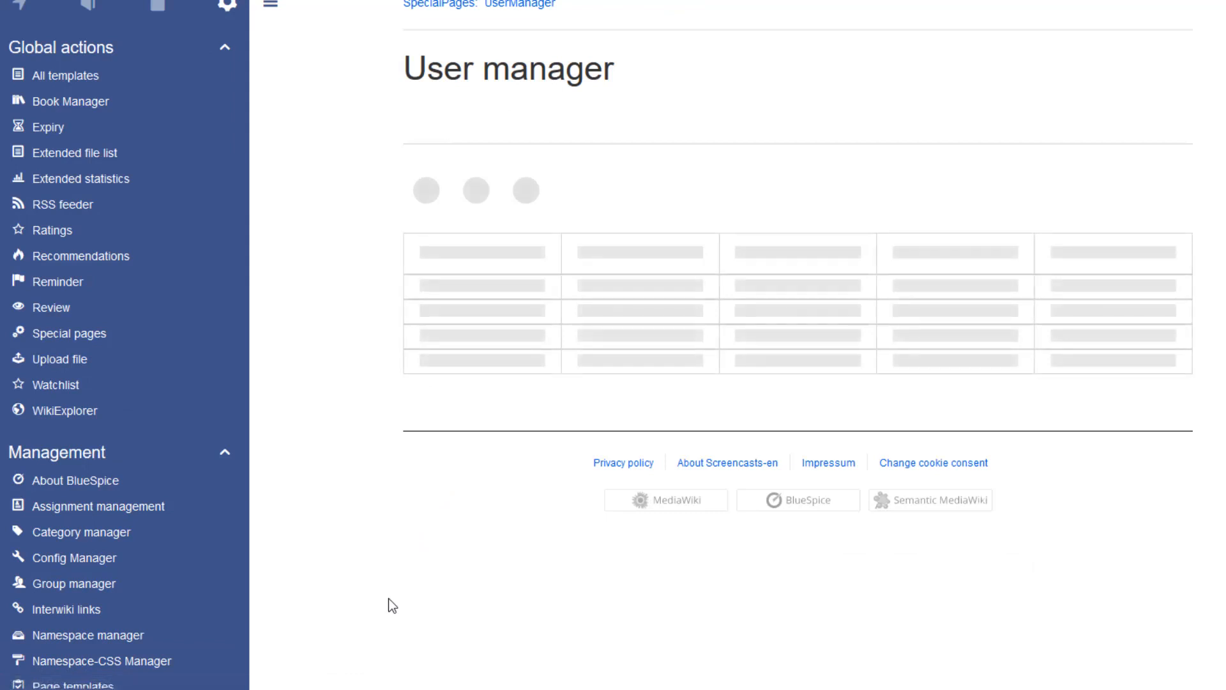
click(751, 234)
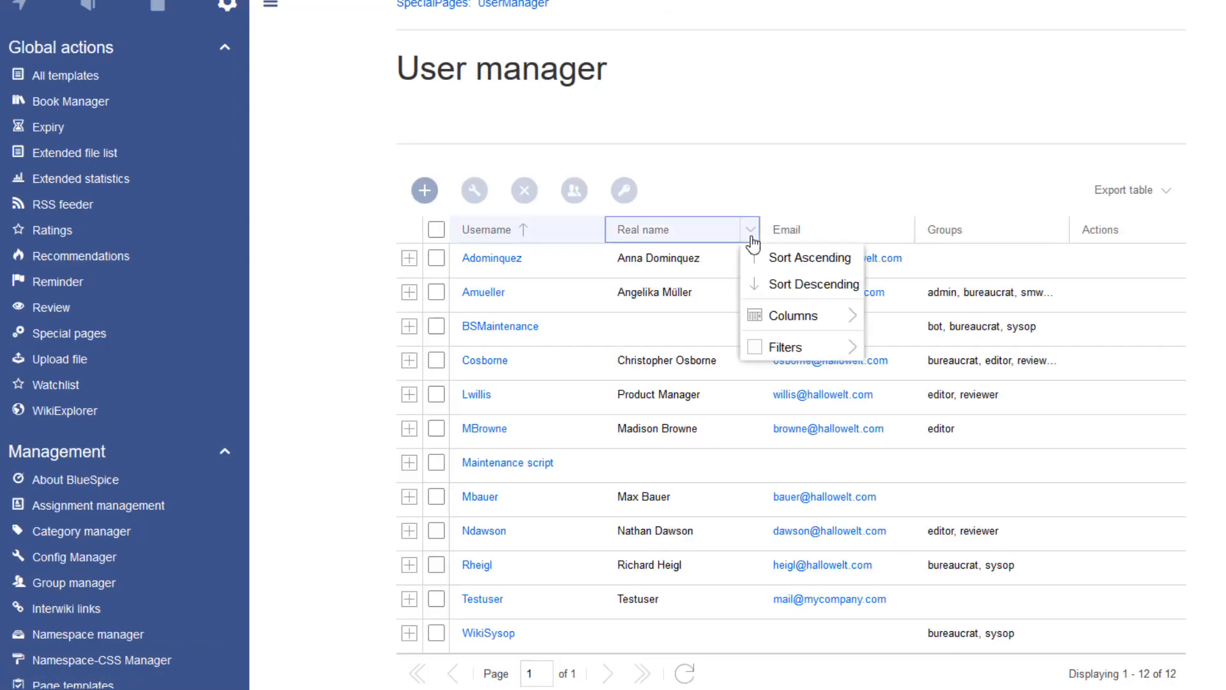
click(811, 349)
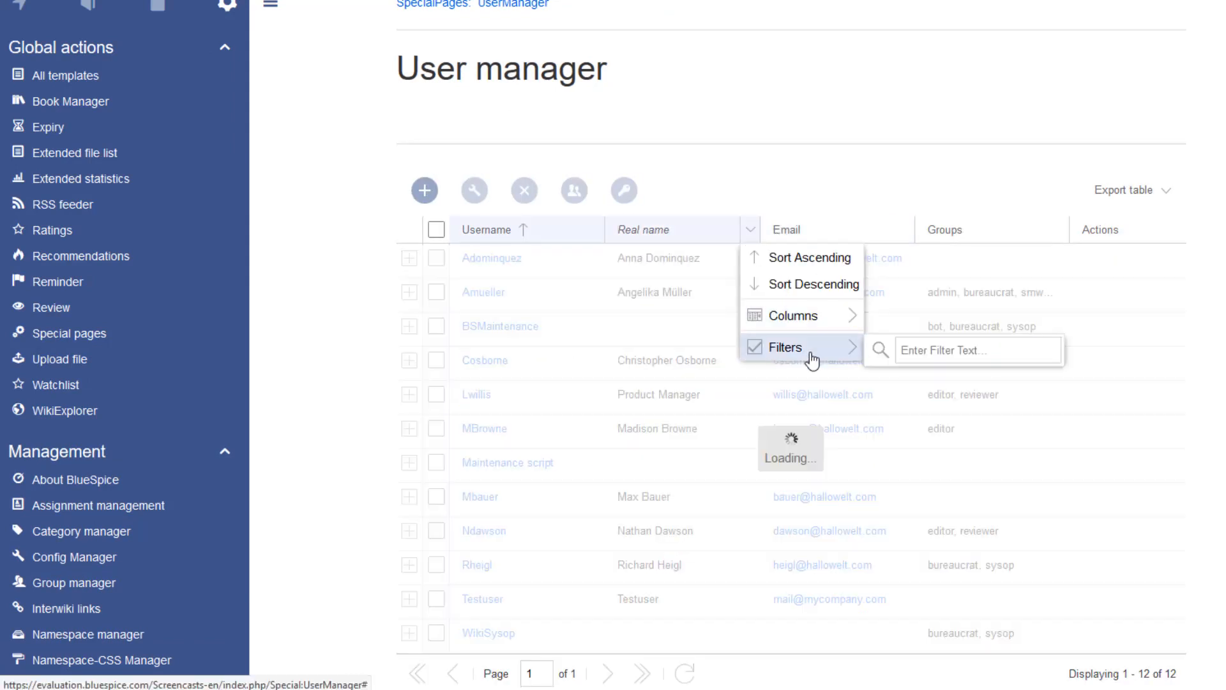
click(910, 350)
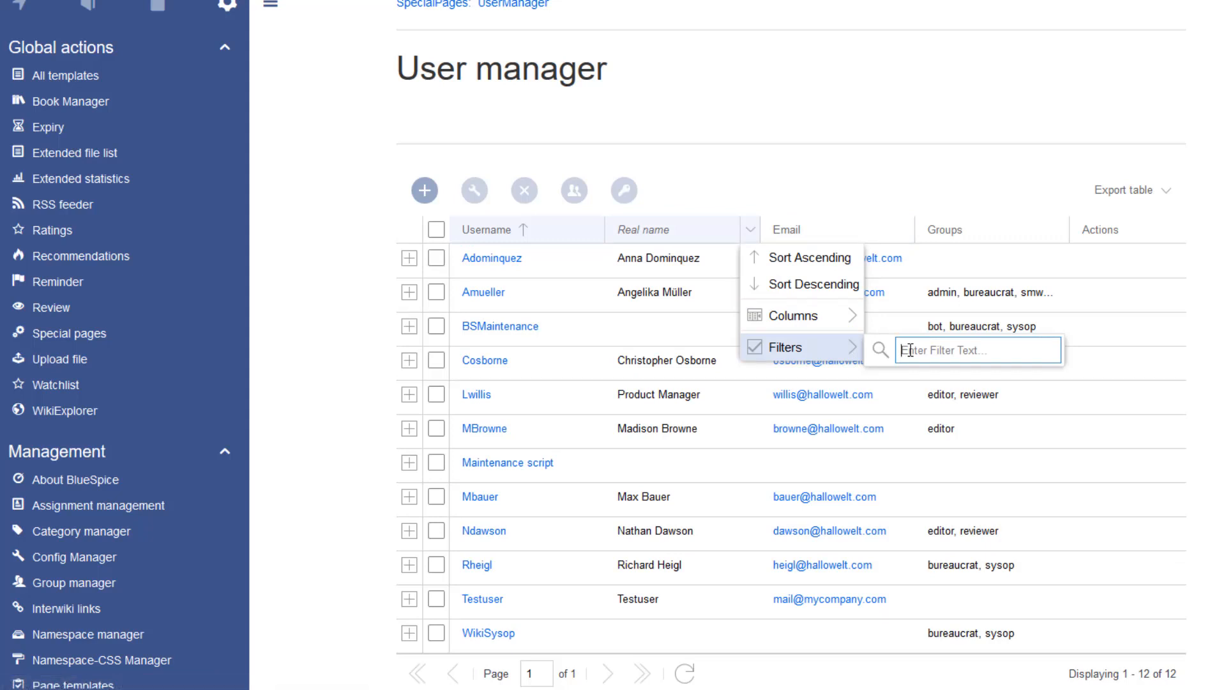
text(Max)
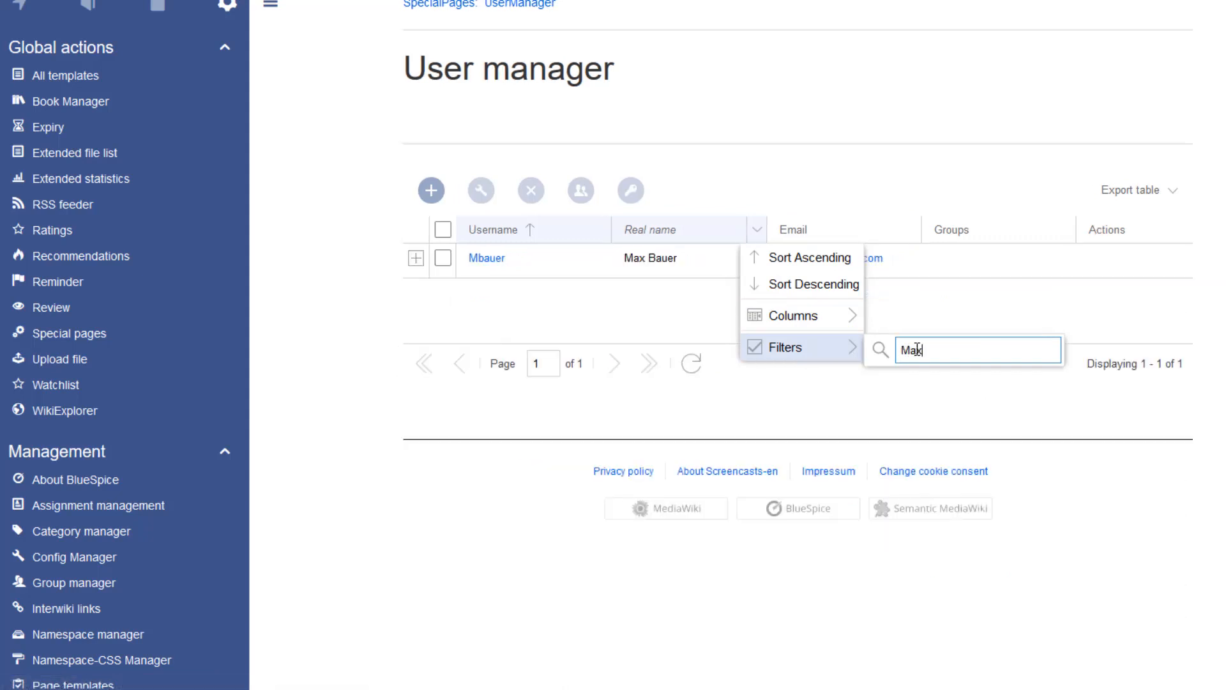
key(Return)
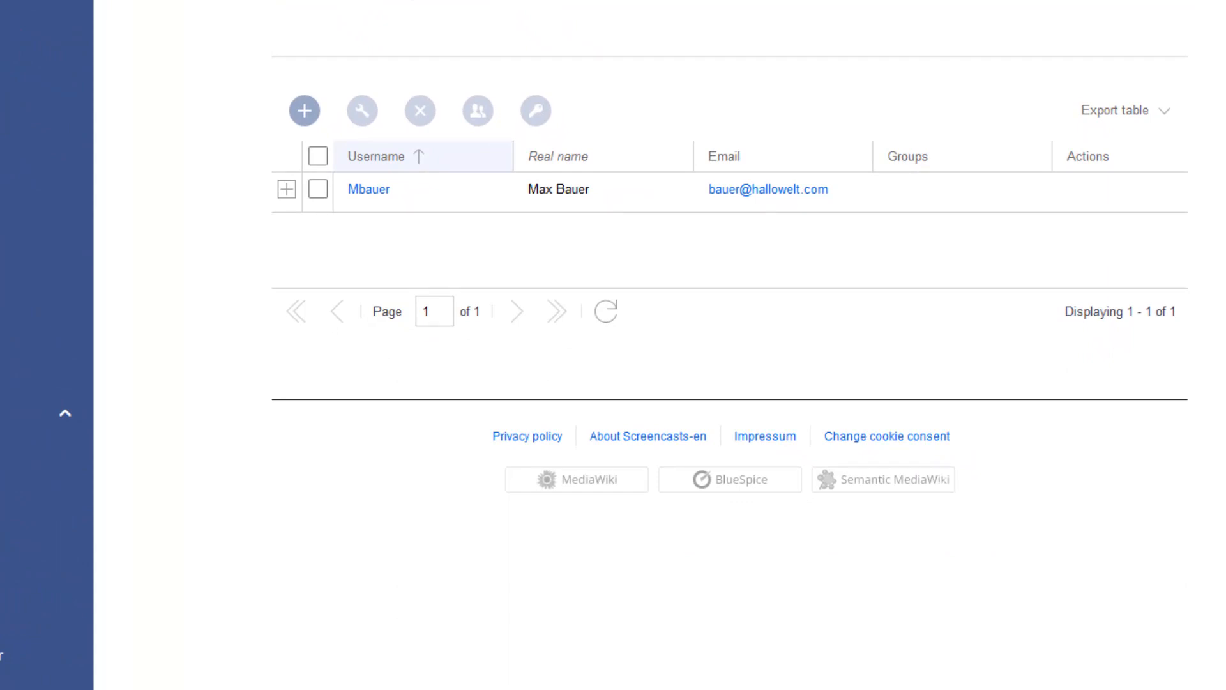
Step: Add the filtered user to the Editors (editor) group
mouse_move(1062, 211)
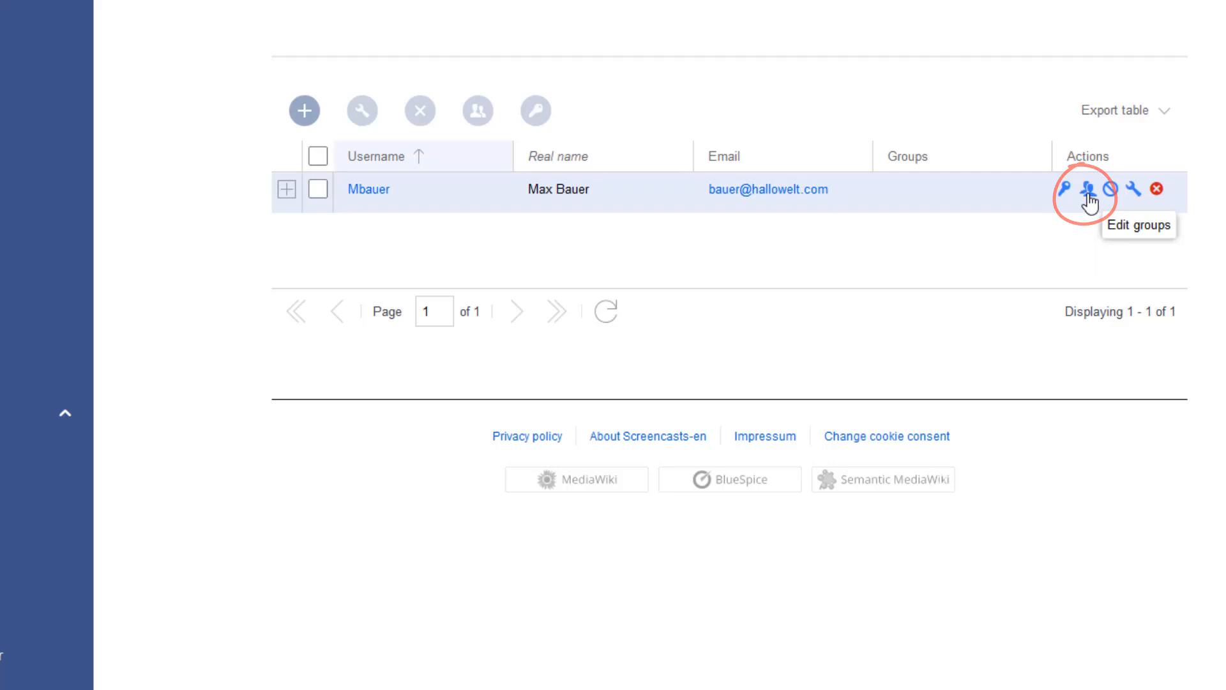
click(1087, 191)
click(939, 246)
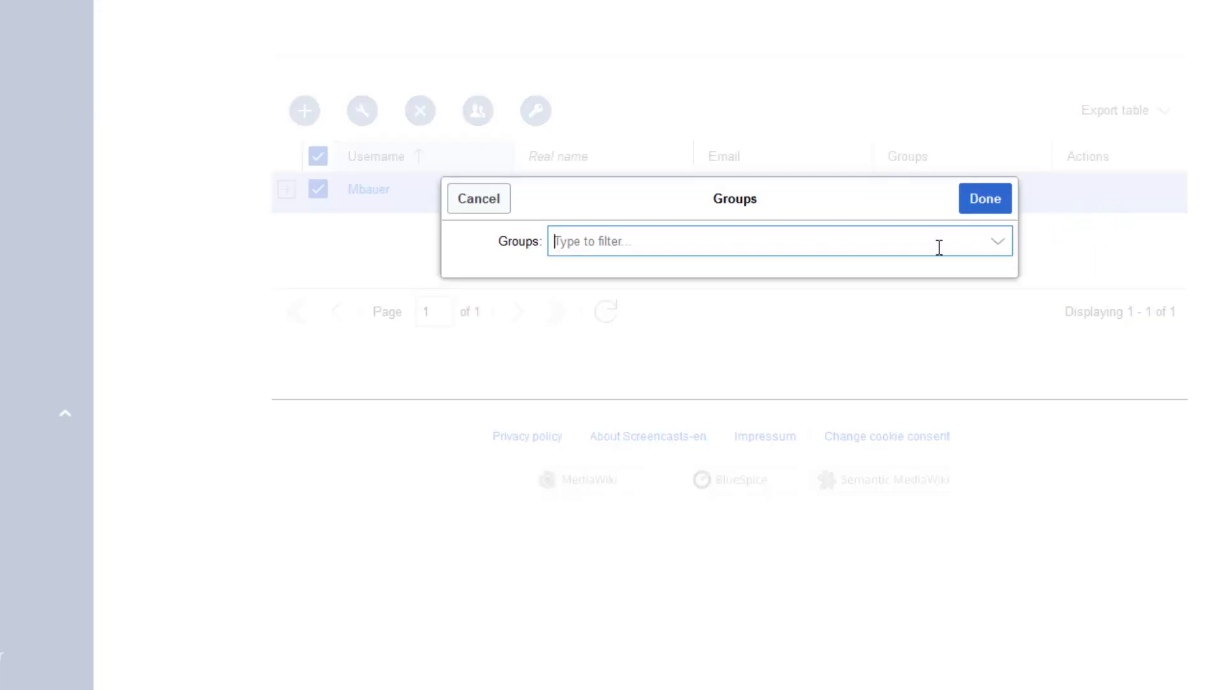
text(edit)
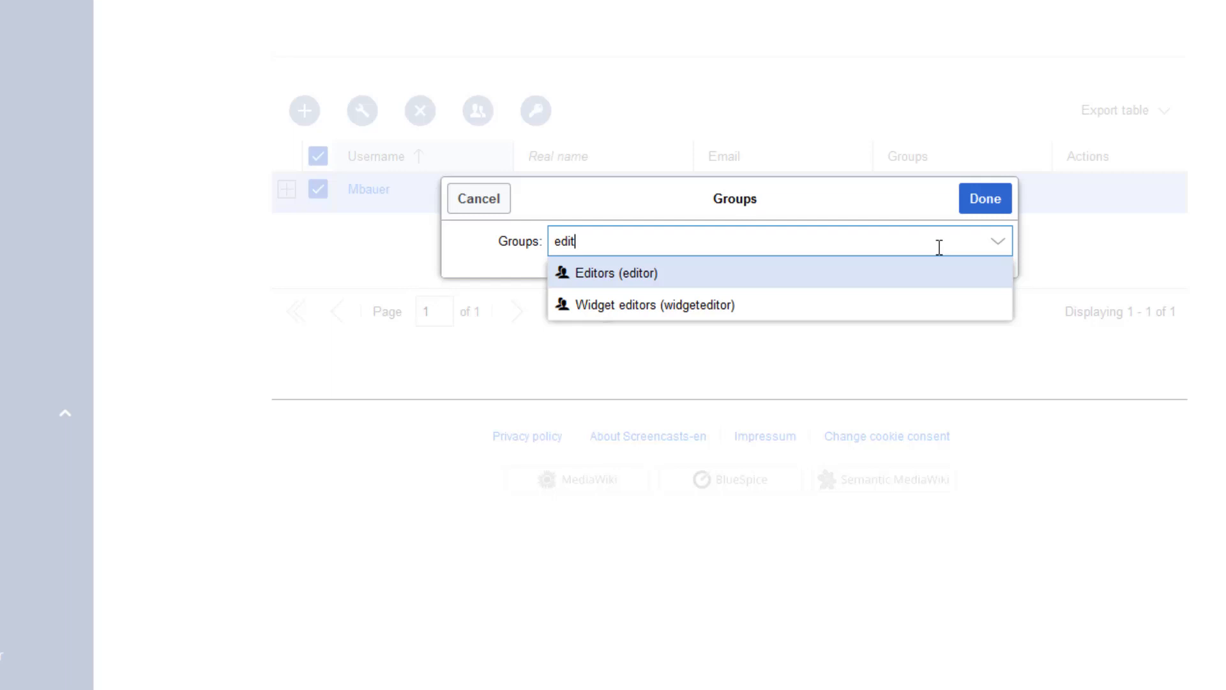
click(592, 275)
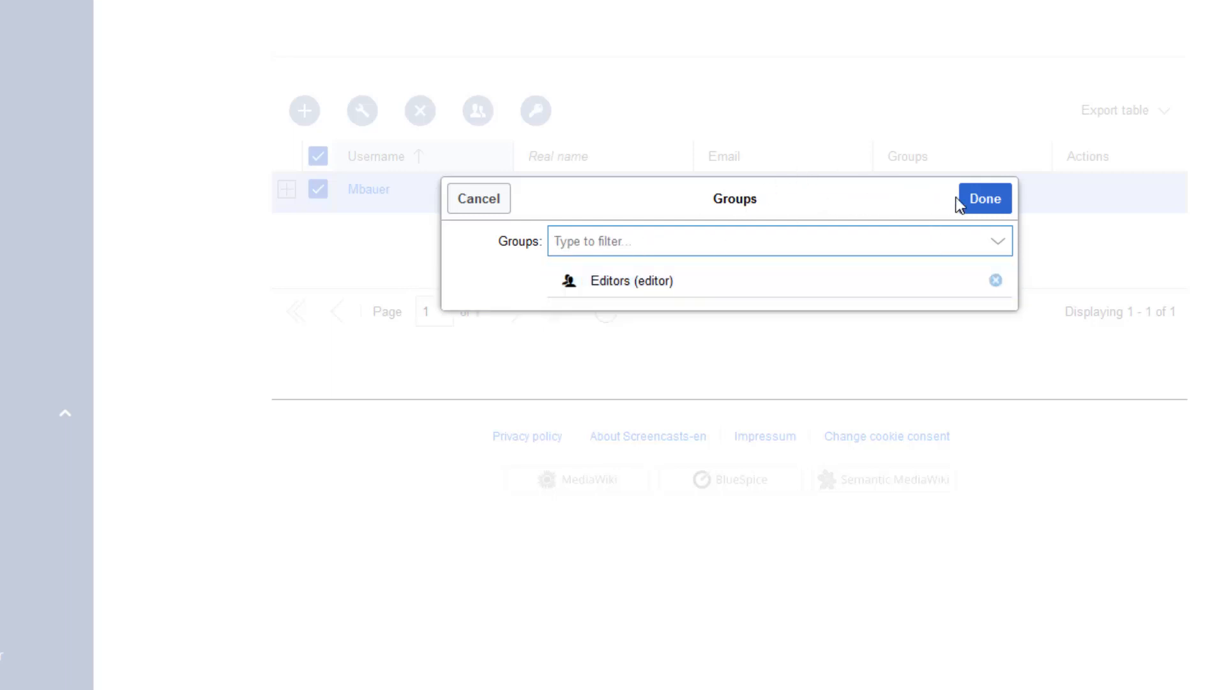
click(988, 206)
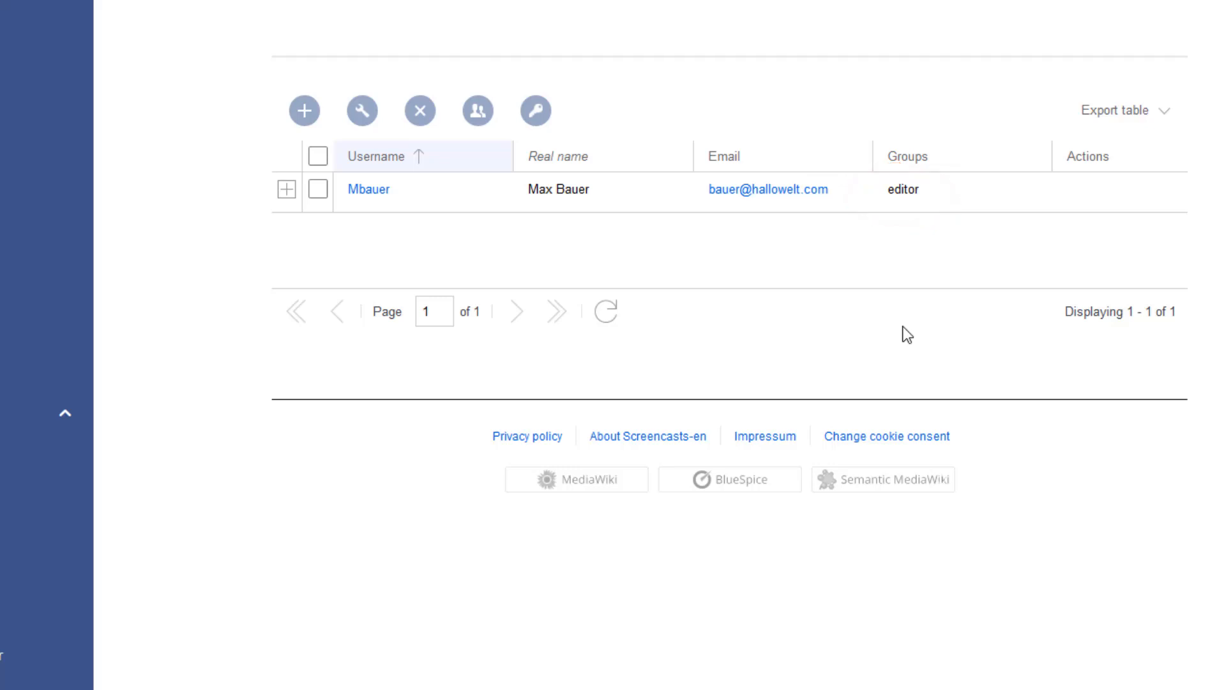
Step: Clear the real name filter so that all wiki users are listed
click(683, 159)
click(780, 292)
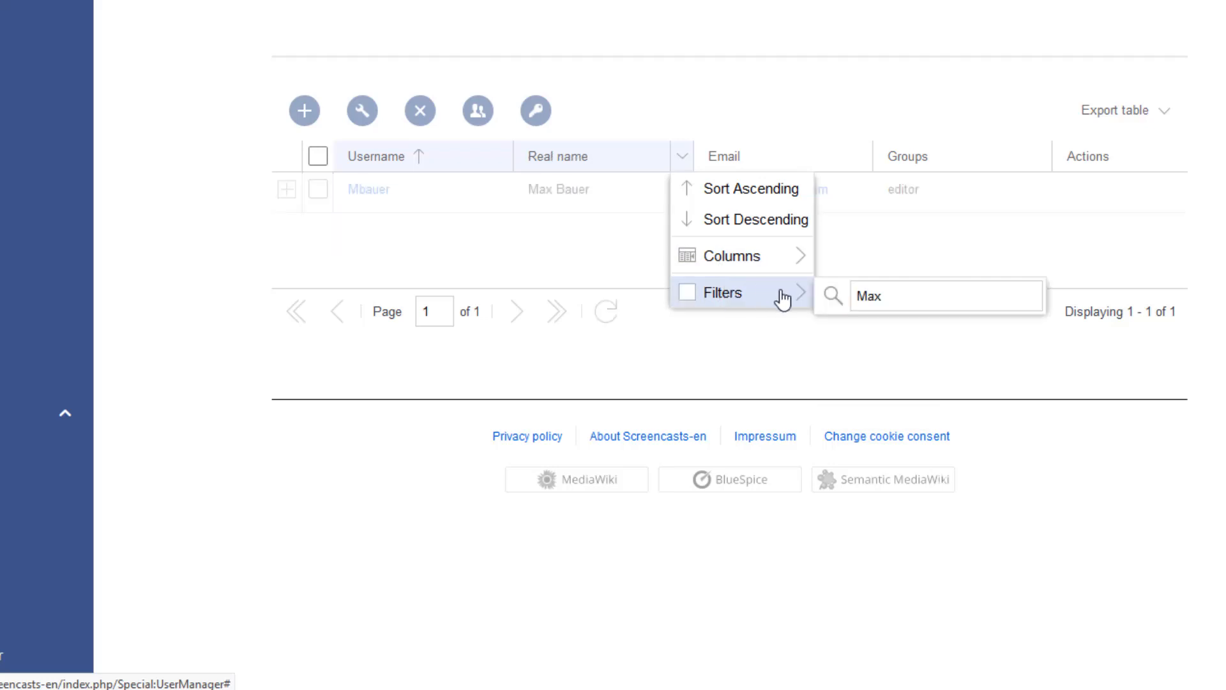
drag(885, 296, 854, 302)
key(BackSpace)
click(1207, 320)
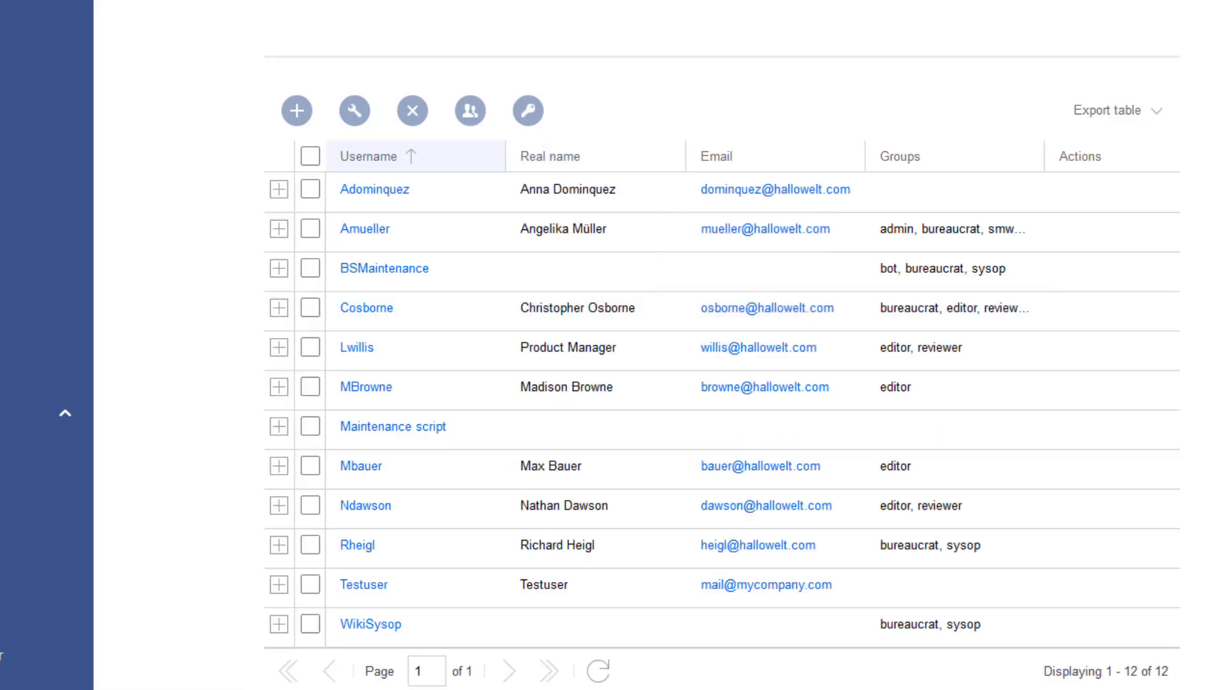
Step: Filter the user list by the group "editor"
click(1033, 160)
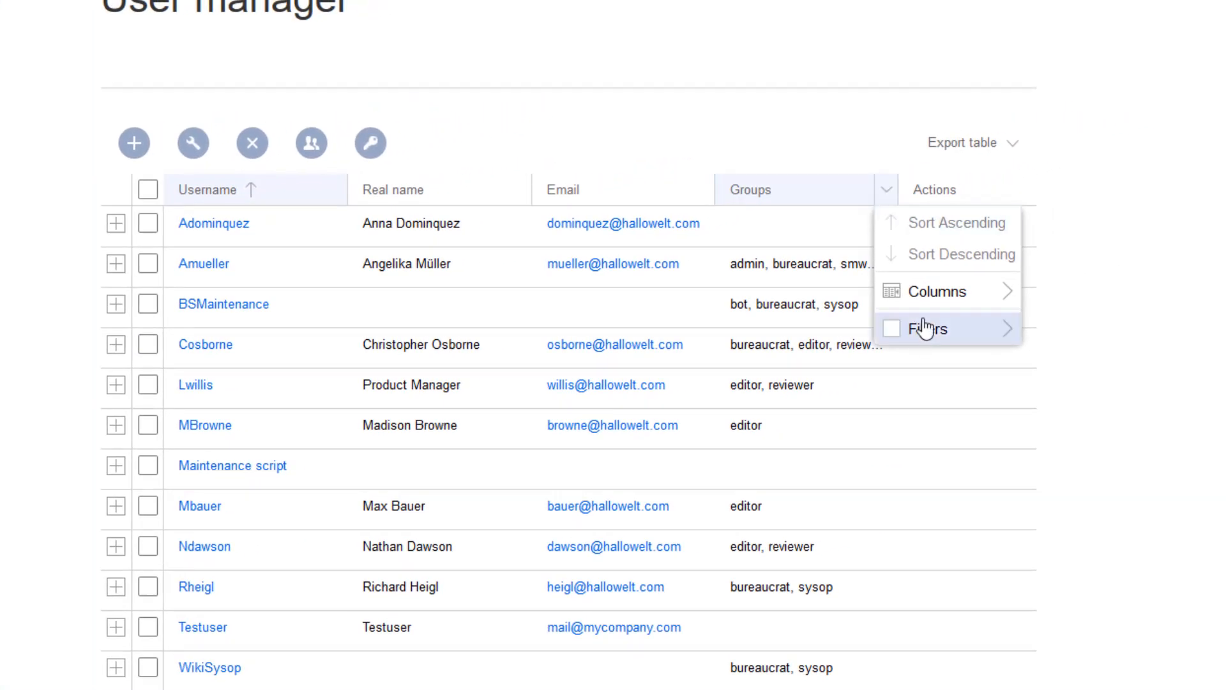
mouse_move(925, 329)
click(1076, 331)
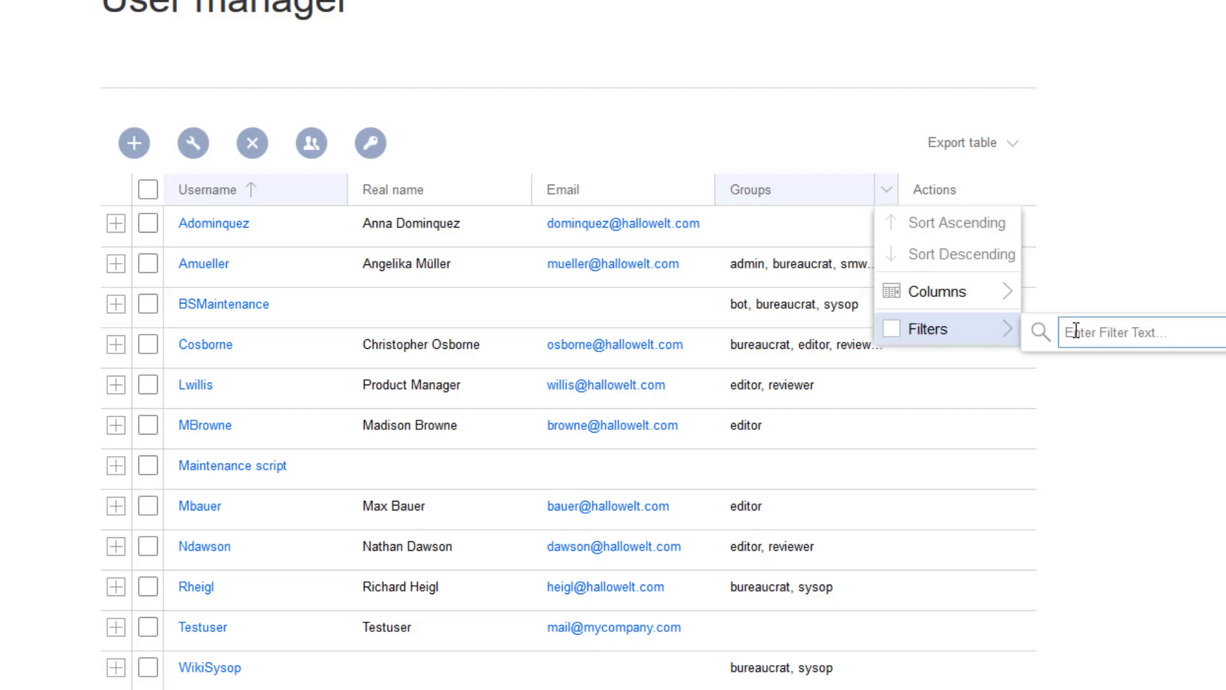
text(editor)
key(Return)
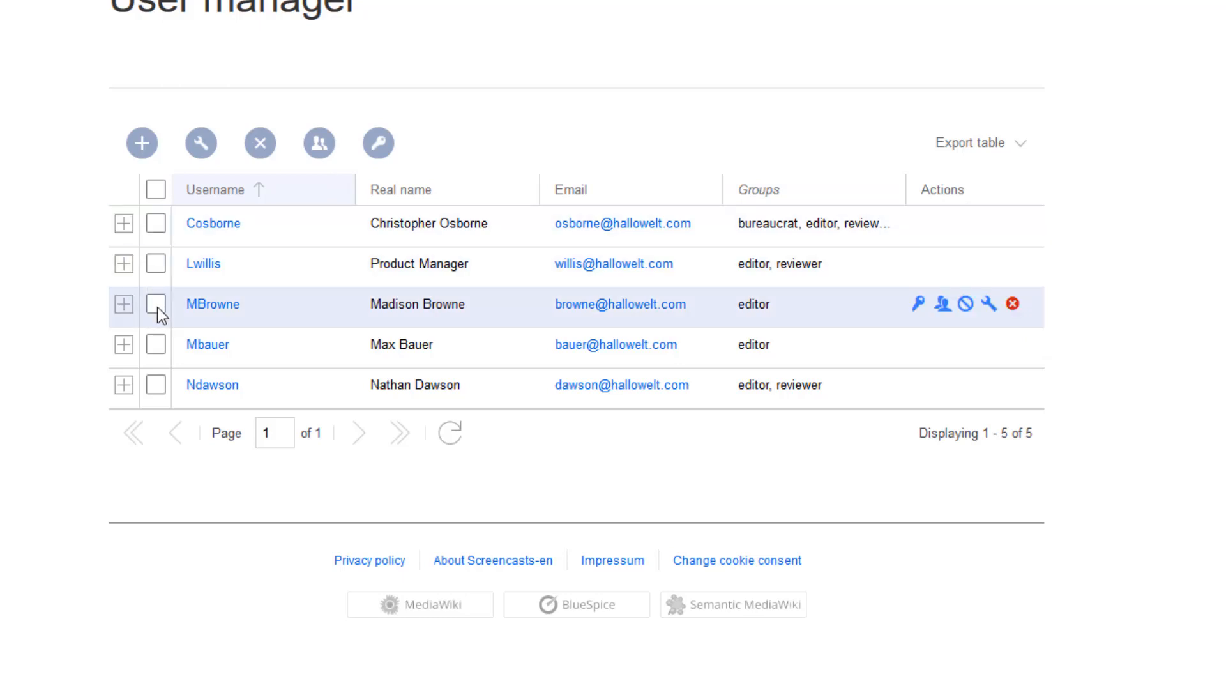
Step: View the groups available for joint assignment to the two users who belong only to the editor group, leaving without changes
click(156, 306)
click(156, 344)
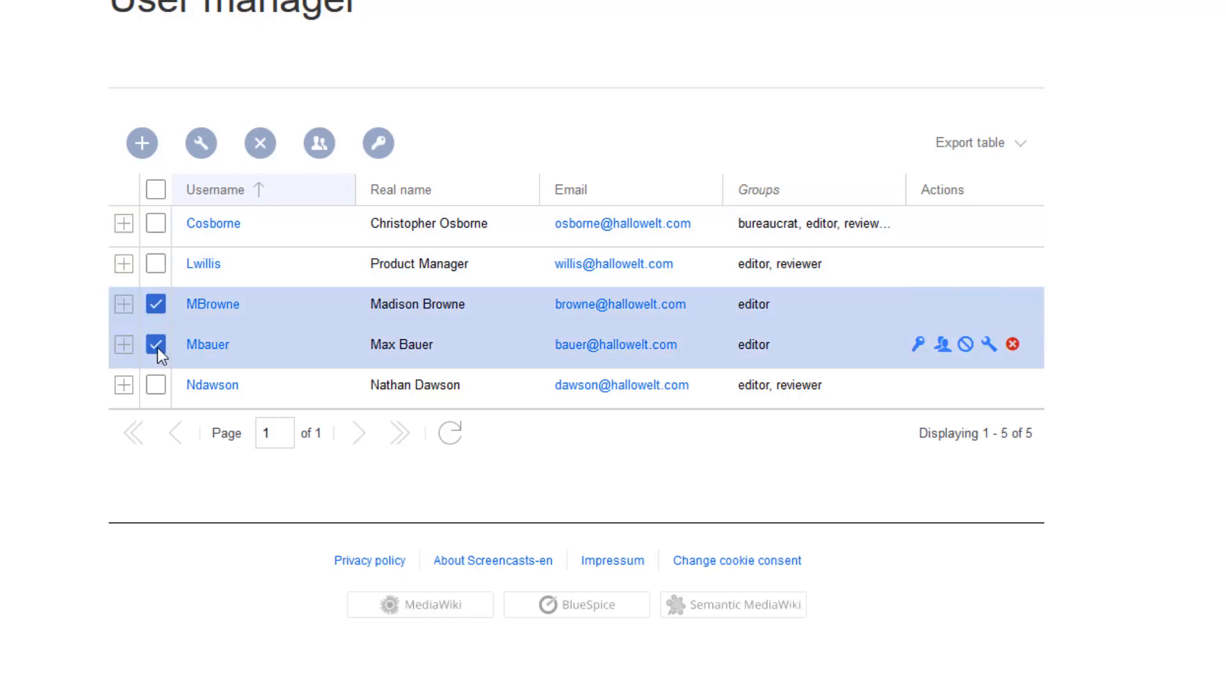
click(319, 144)
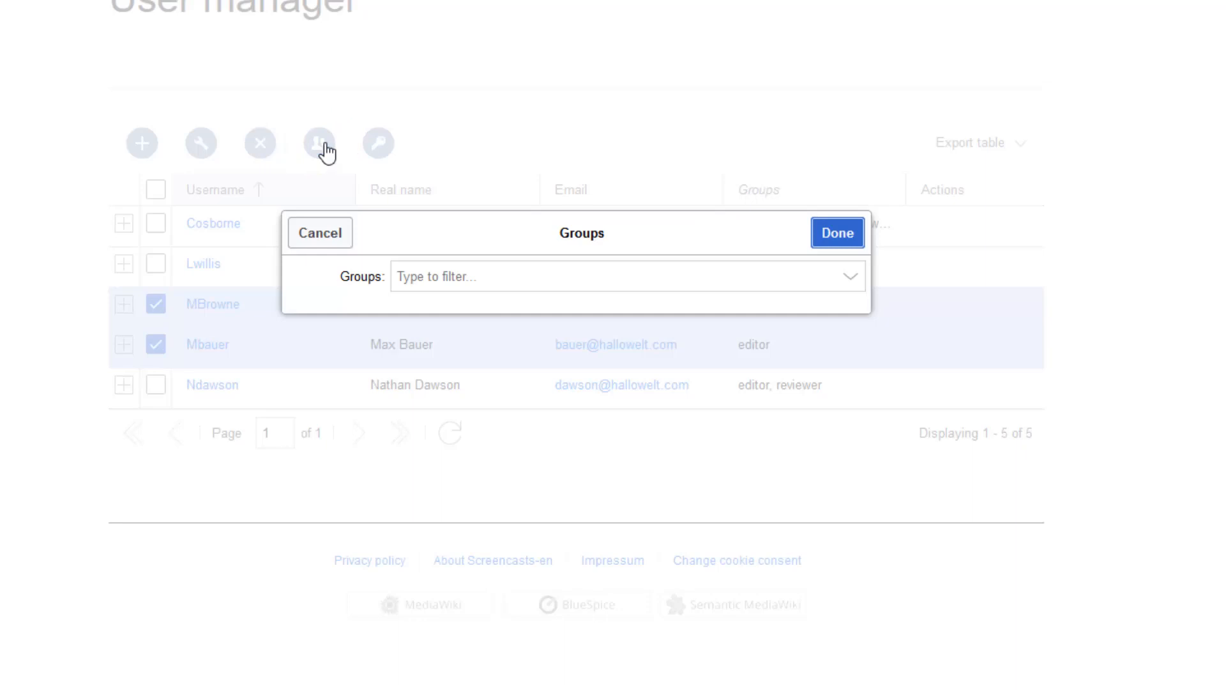
click(848, 280)
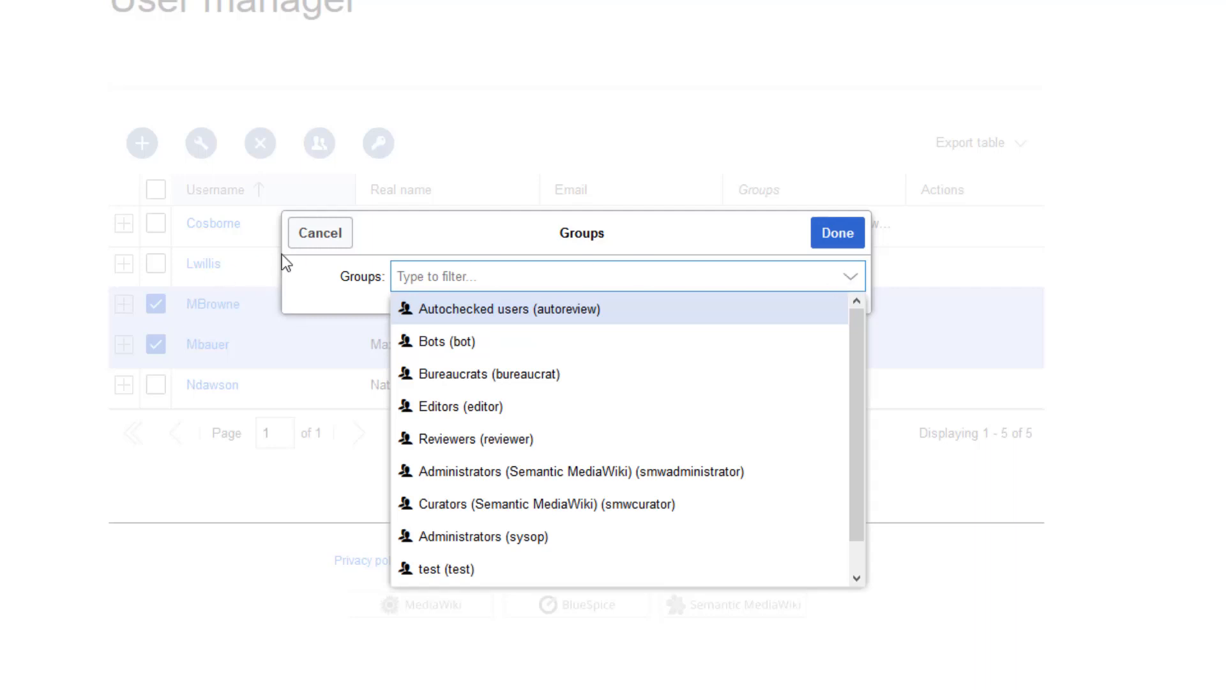
click(320, 234)
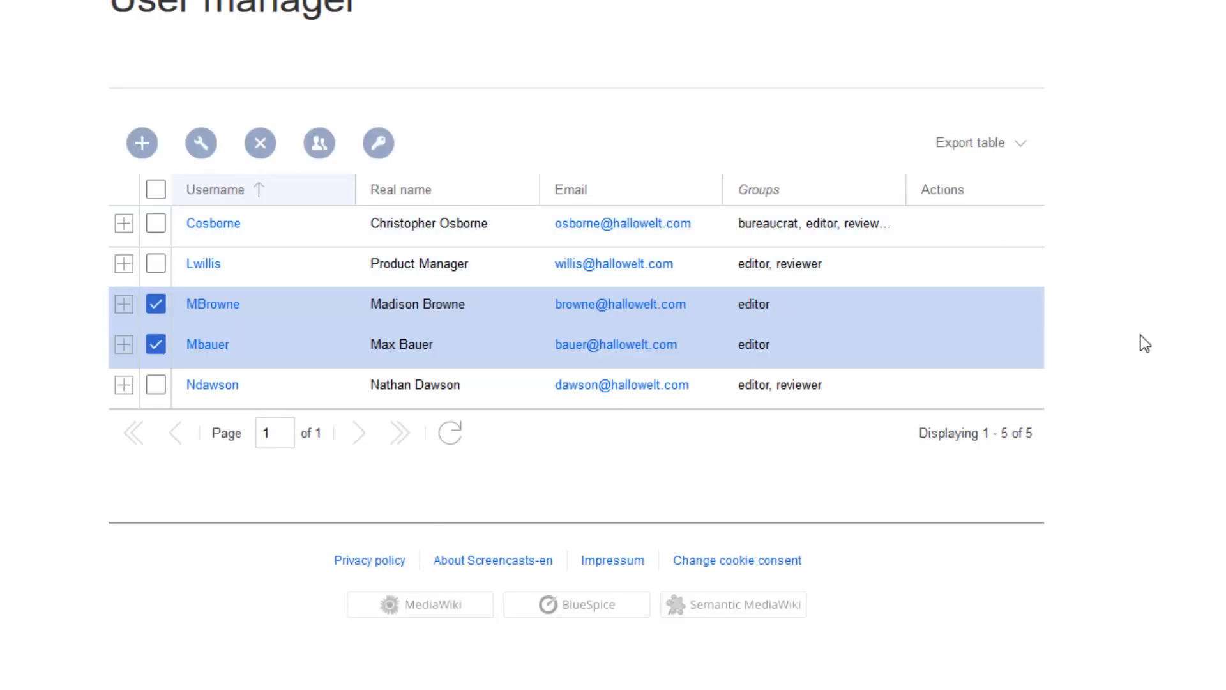
click(156, 304)
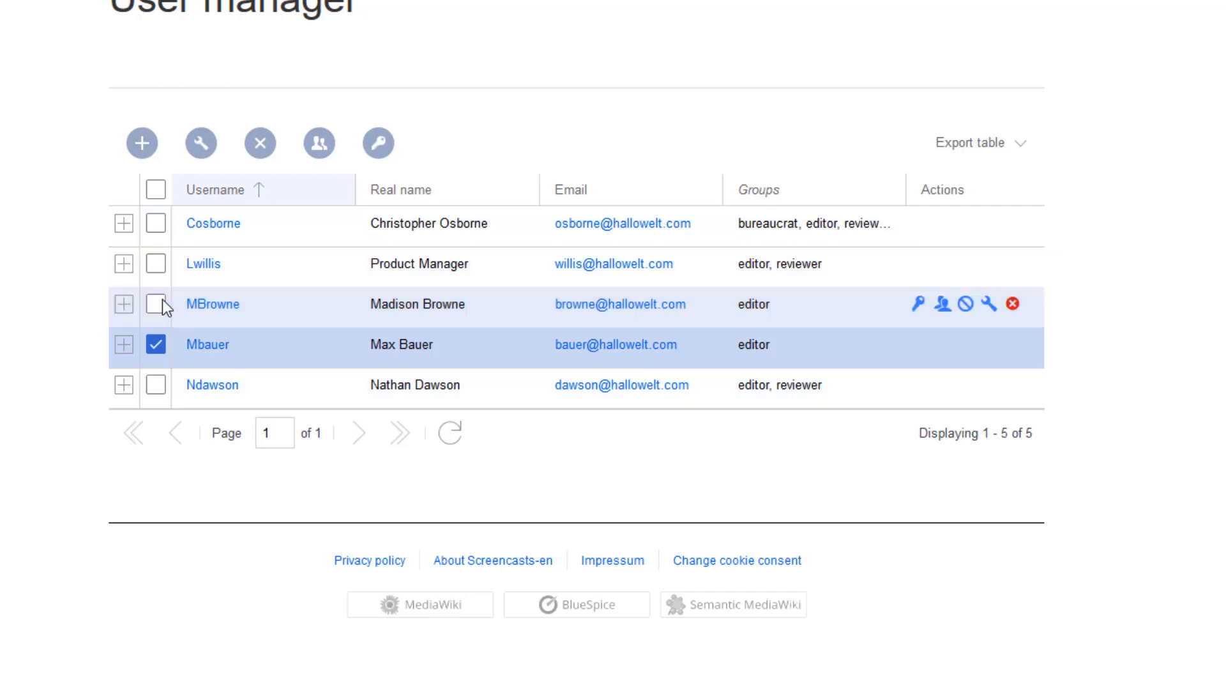
click(153, 348)
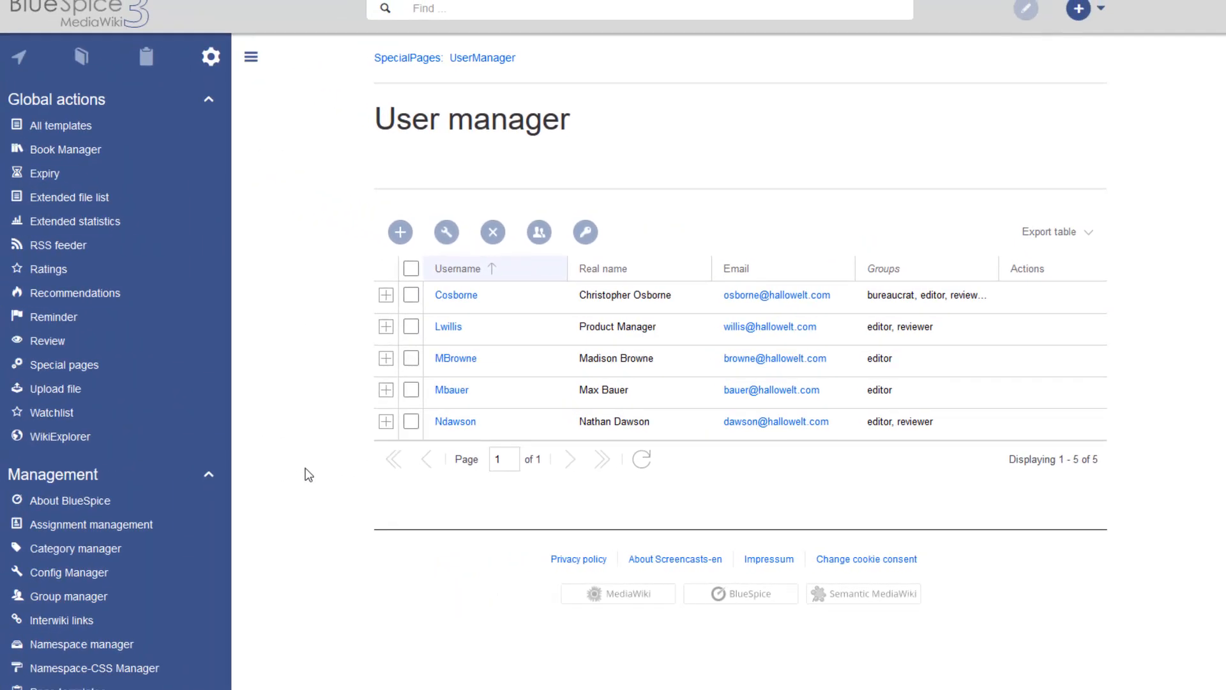
Step: Reopen the Permission manager to review the user group's roles, and open the Group manager
scroll(192, 575, down, 2)
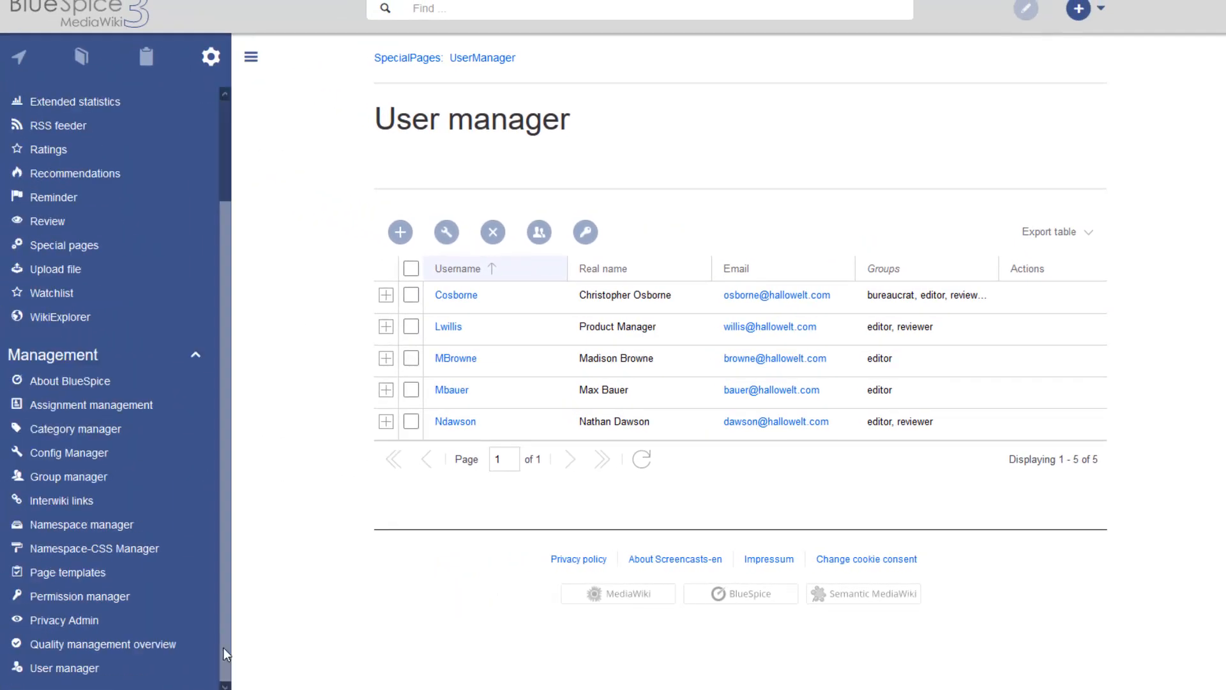
click(131, 604)
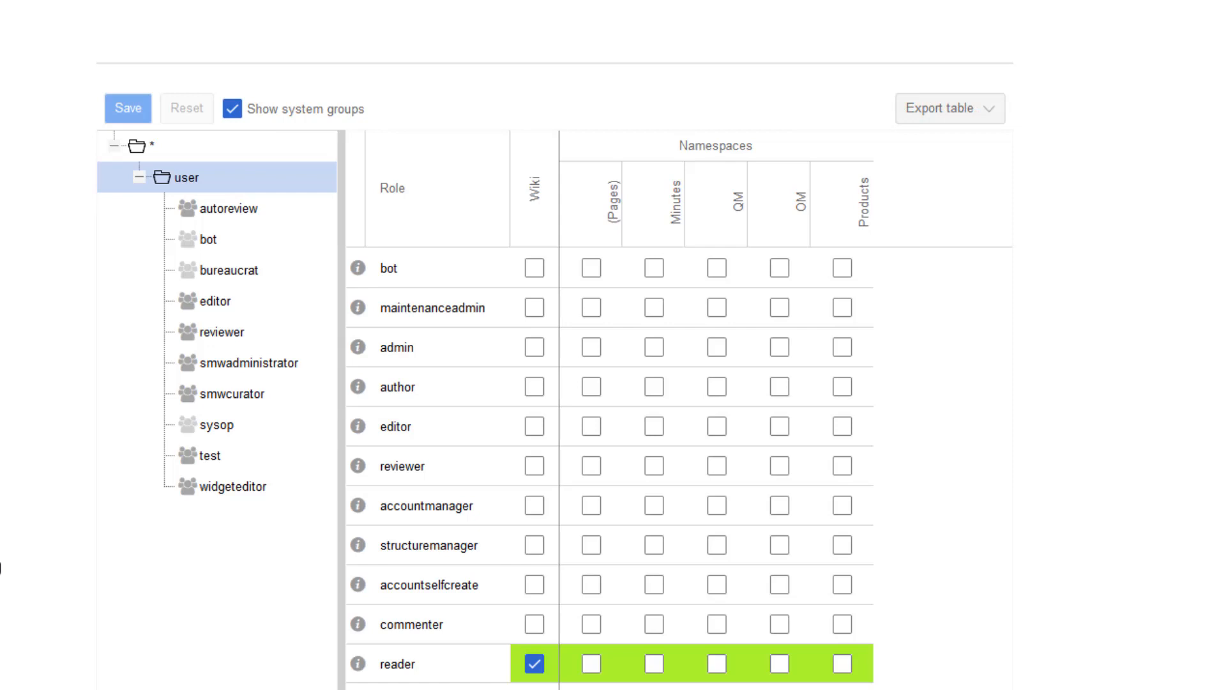
scroll(614, 384, down, 2)
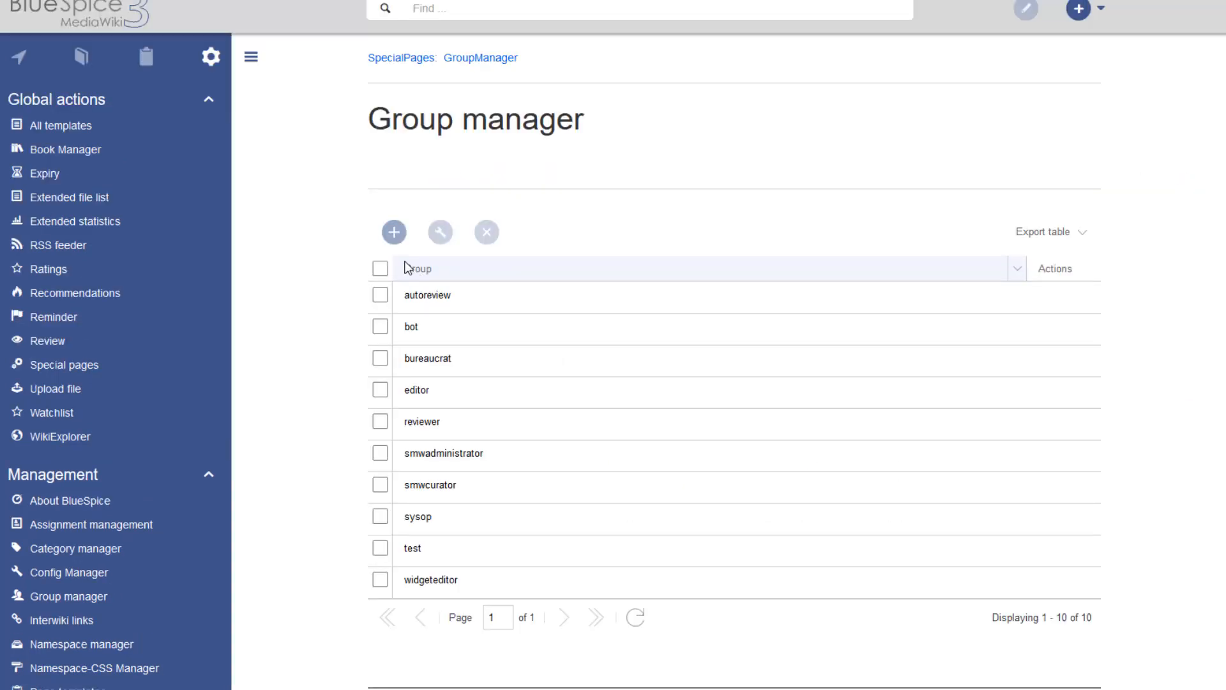
Step: Create a new group named Products_editor in the Group manager
click(394, 232)
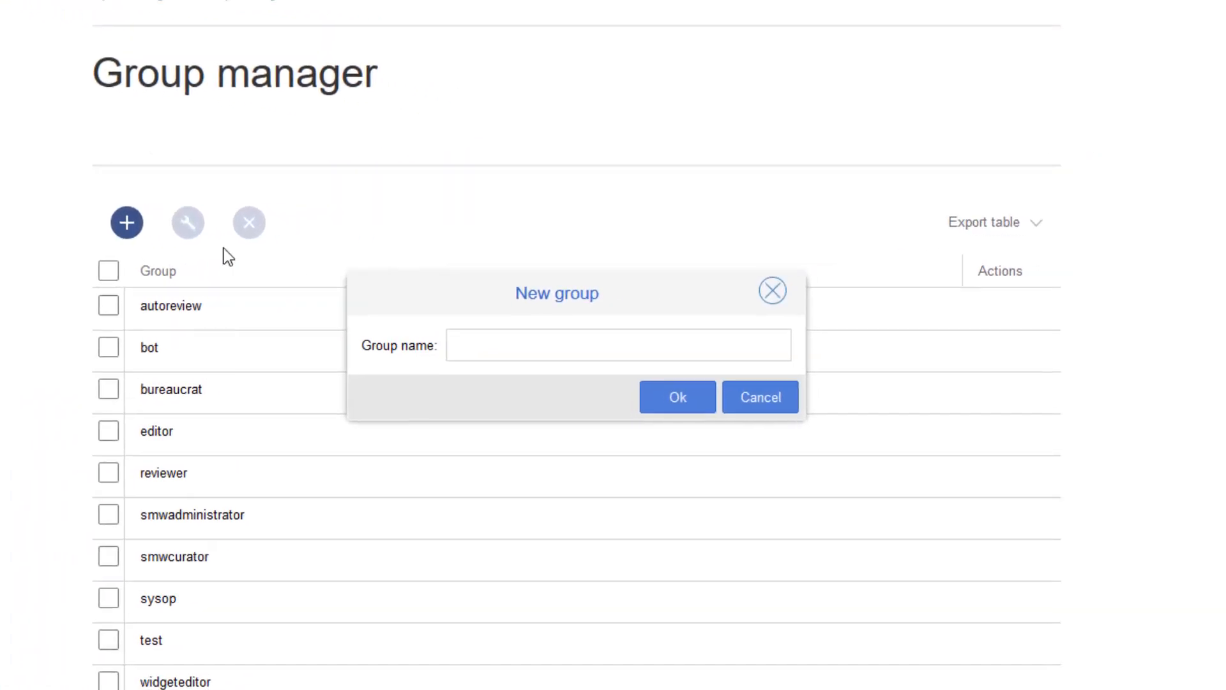
click(464, 335)
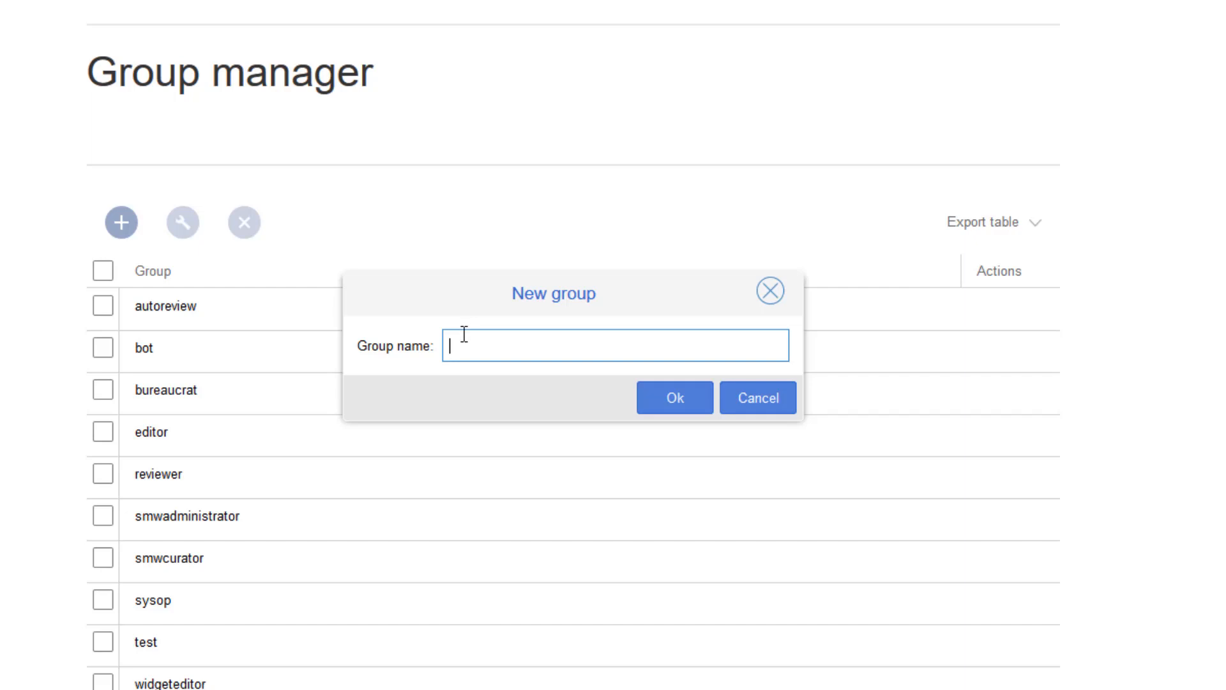
text(Products_editor)
click(682, 409)
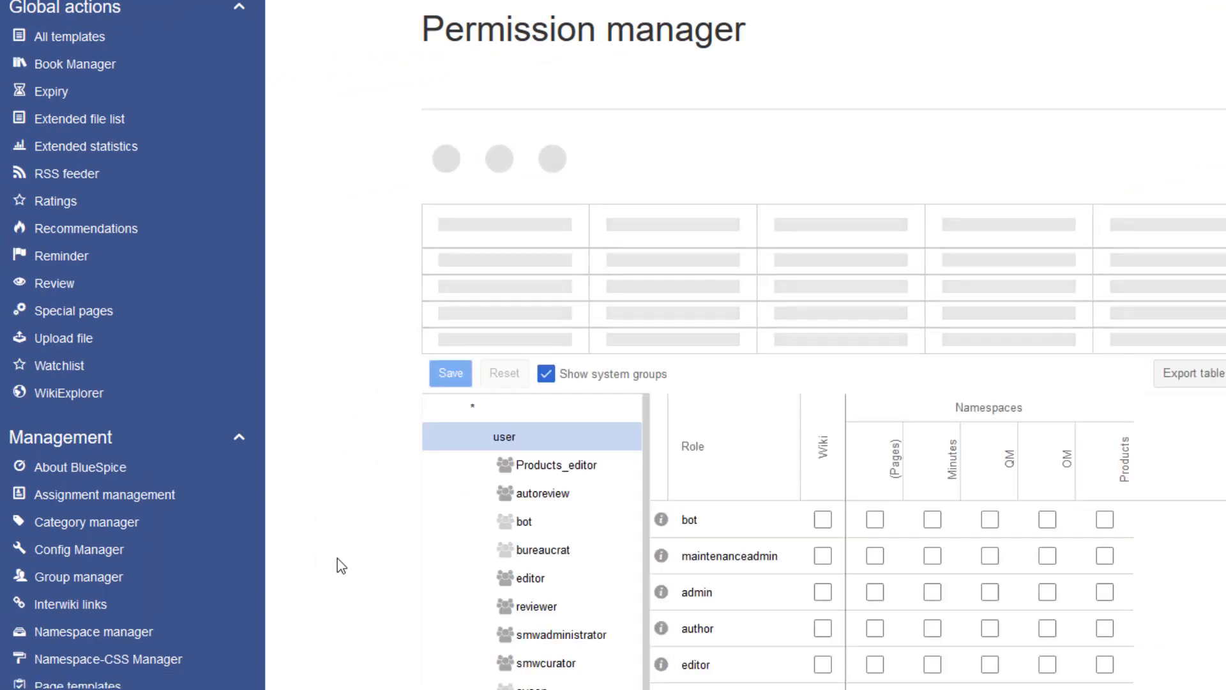
Step: Grant the Products_editor group the editor role for the Products namespace in the Permission manager and save the permissions
click(557, 245)
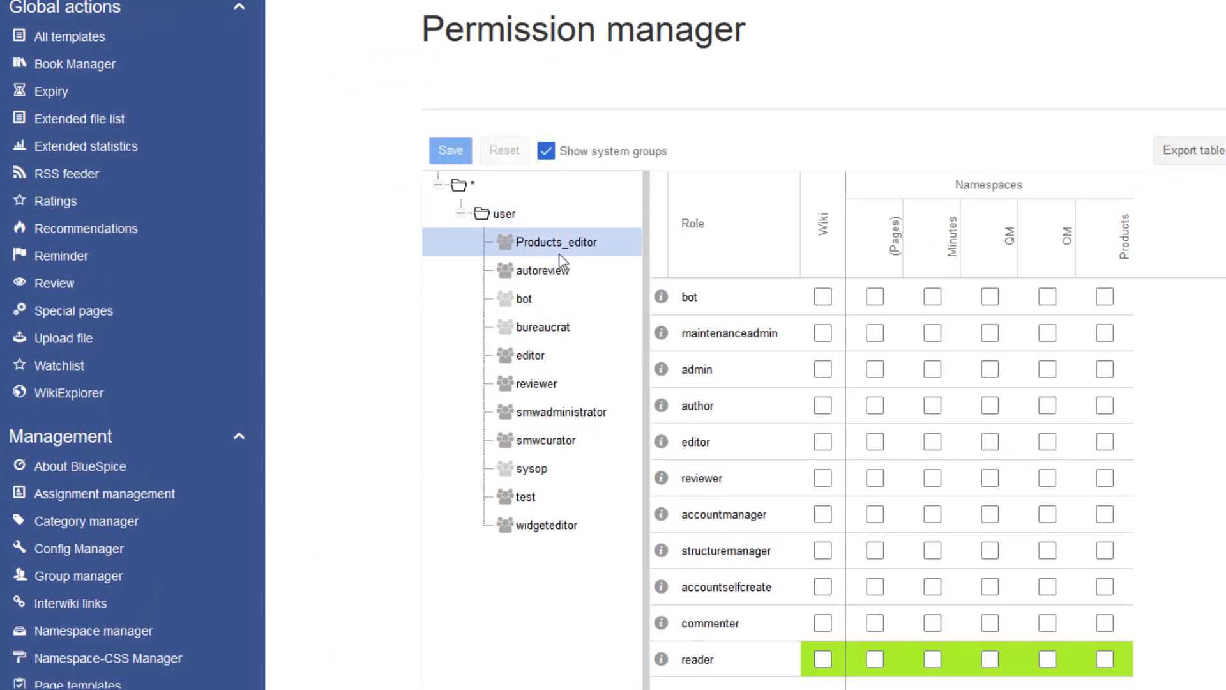
scroll(1086, 345, down, 2)
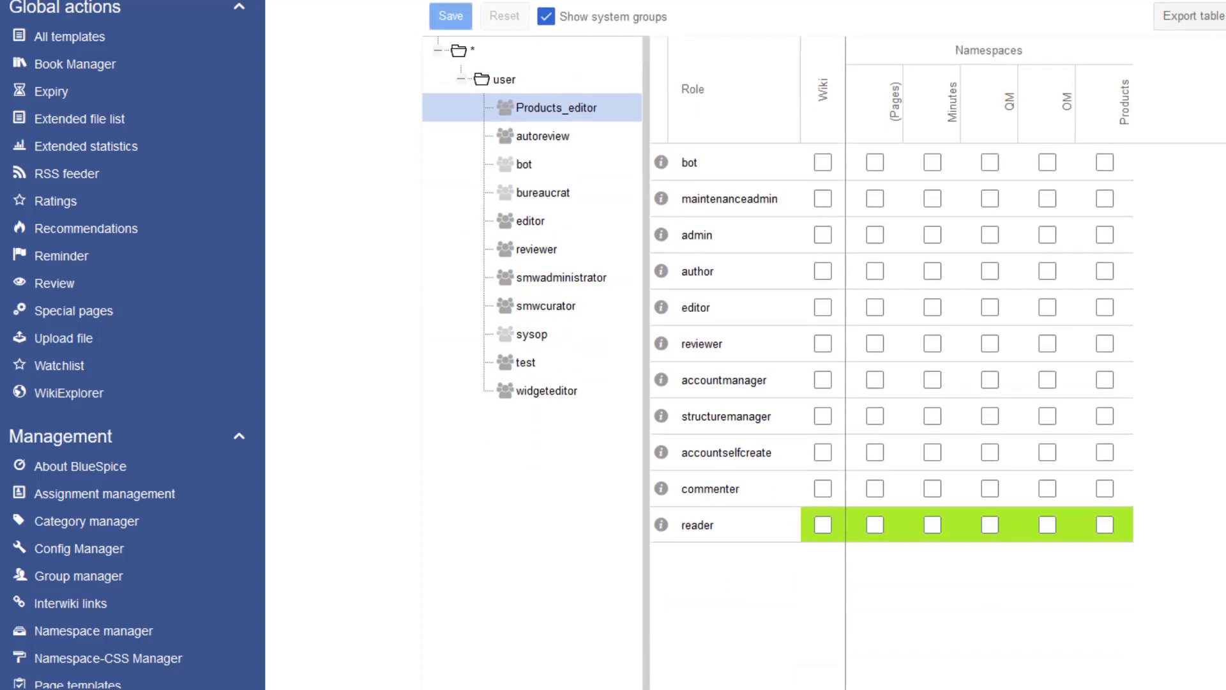
click(1104, 307)
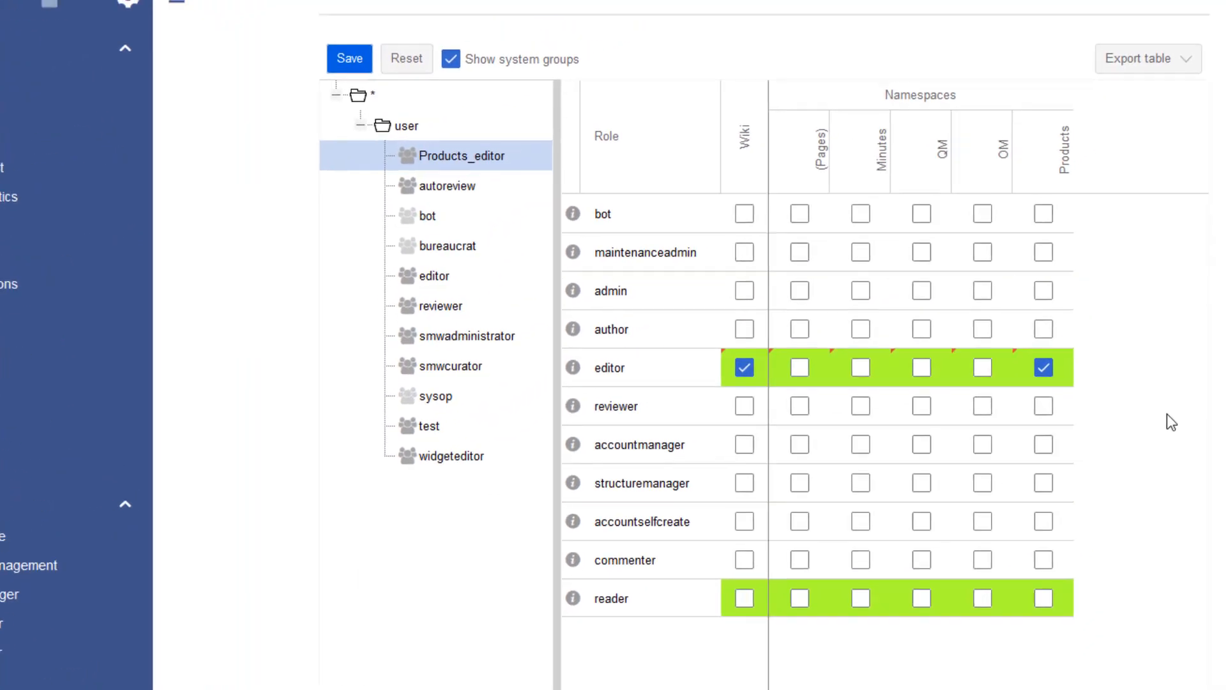
click(450, 16)
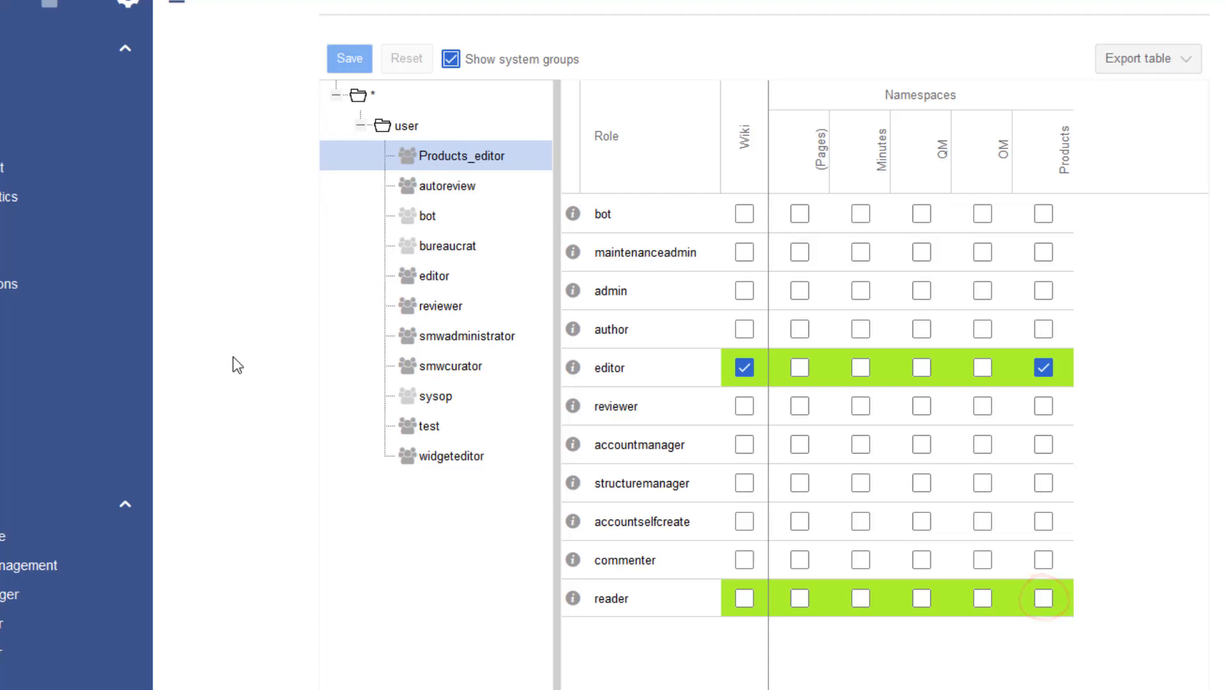
Step: Check the role assignments of the editor, reviewer, sysop and Products_editor groups in the Products namespace
click(421, 289)
click(427, 309)
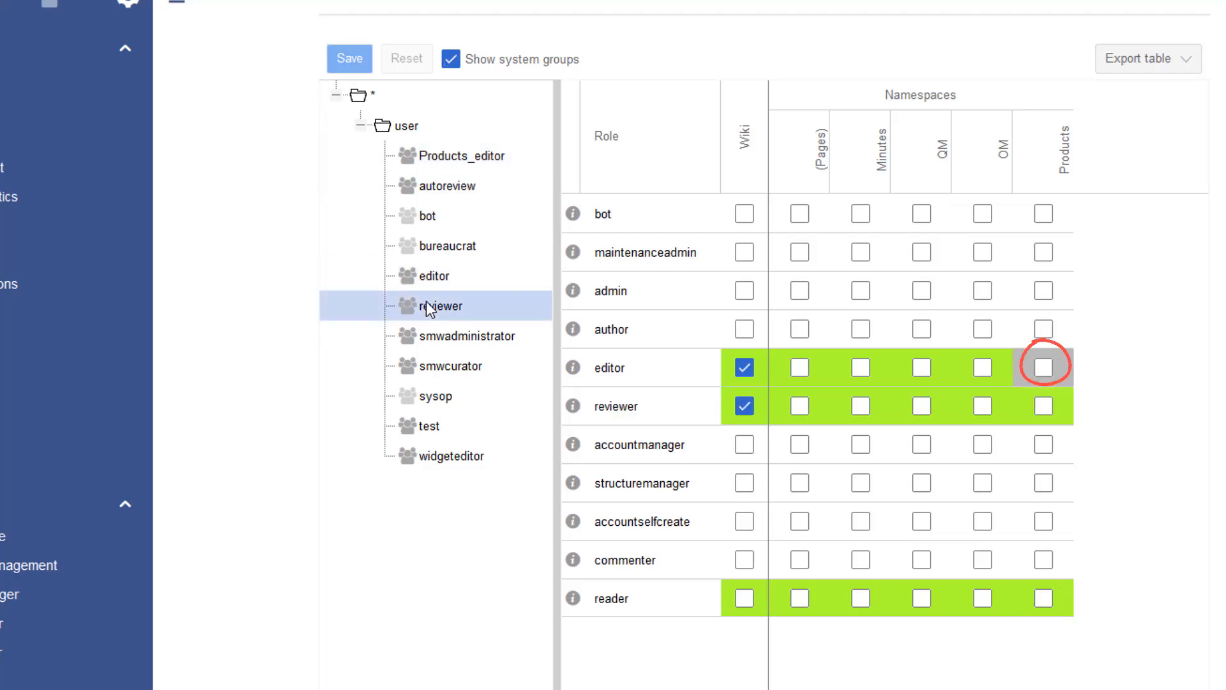
click(434, 397)
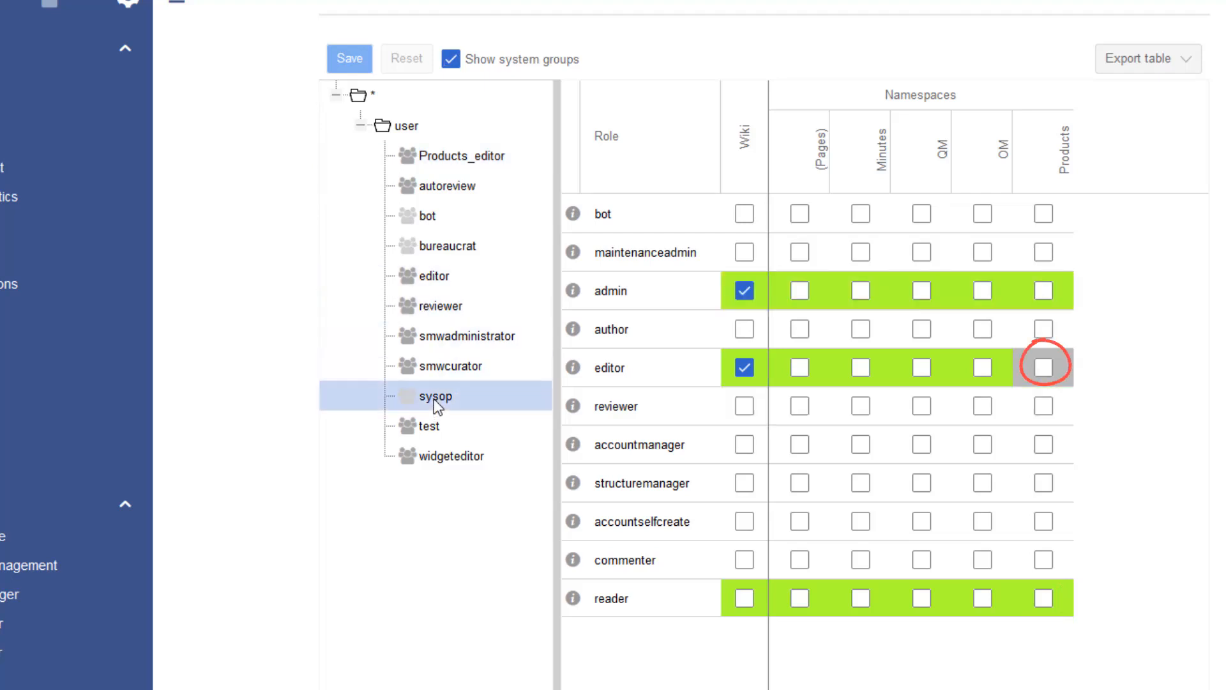
click(452, 163)
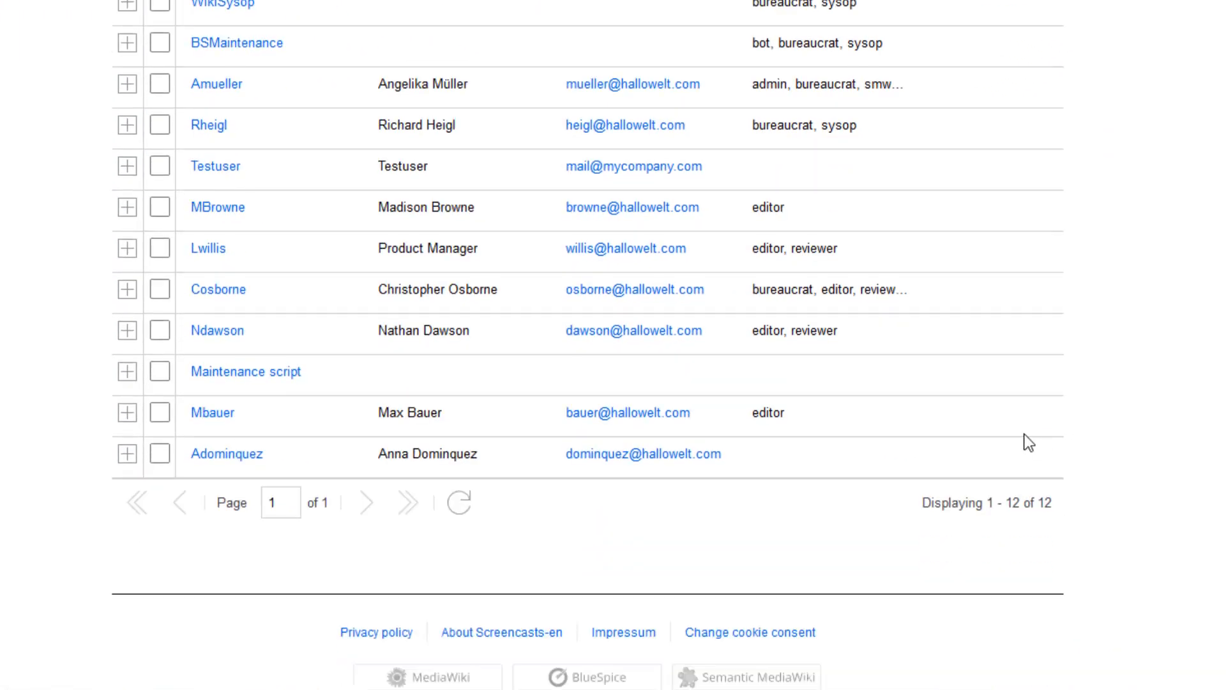
Step: Assign the last user in the User manager list to the Products_editor group
click(961, 455)
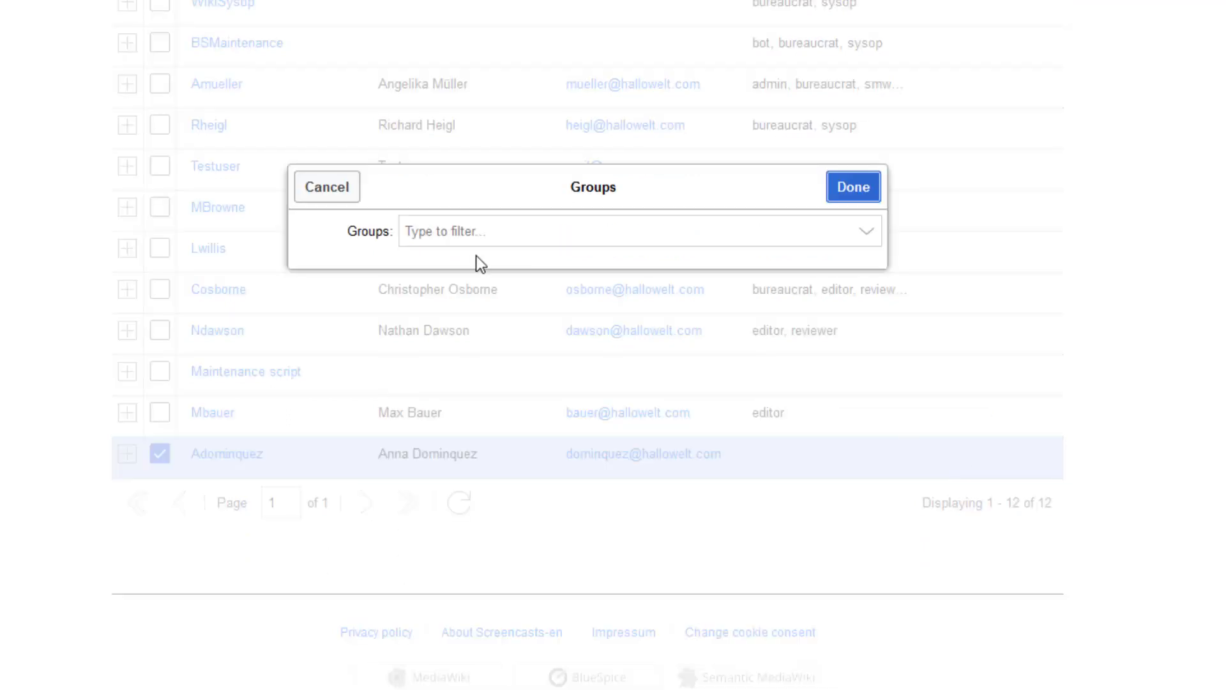
click(464, 230)
text(Prd)
key(BackSpace)
text(odu)
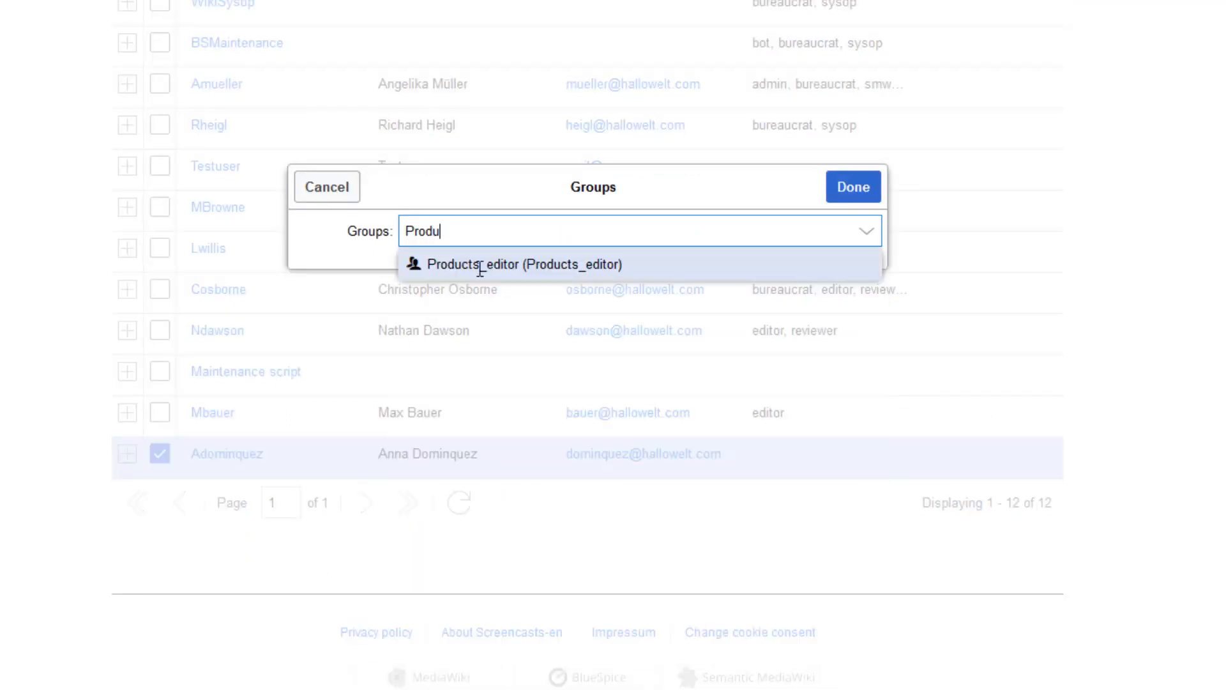
click(479, 274)
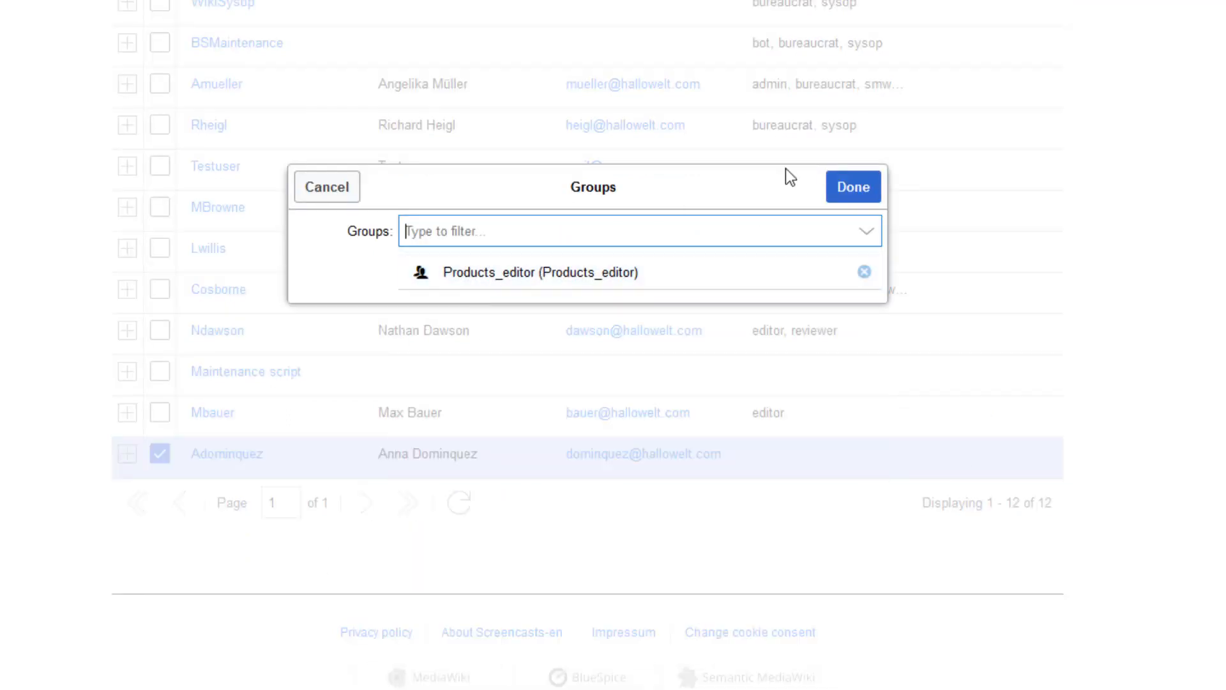
click(855, 187)
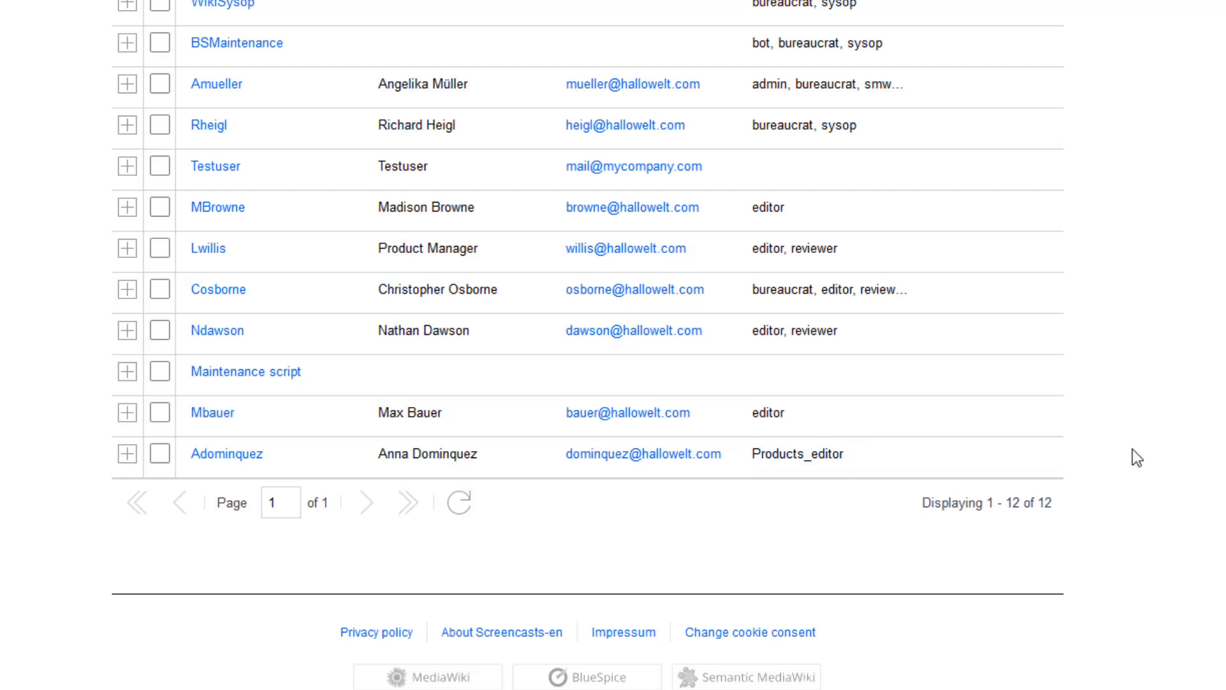
Step: Add the Products_editor group to the second-to-last listed user, keeping the existing editor group
click(960, 413)
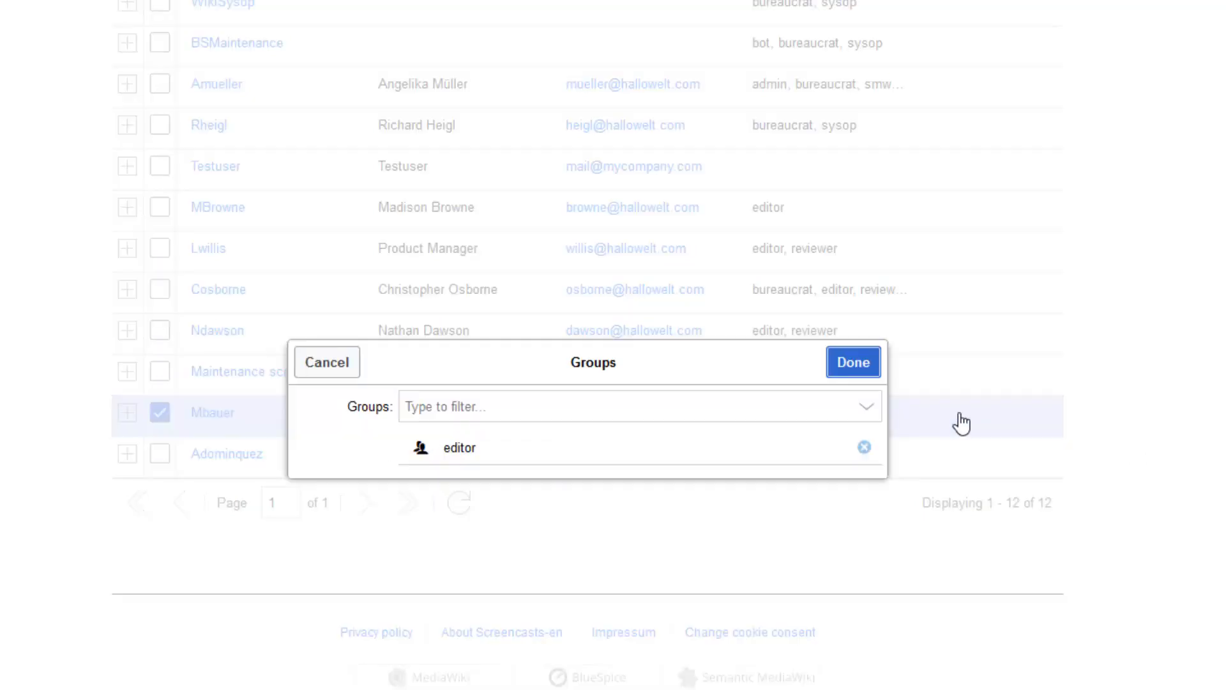
click(525, 410)
text(Produc)
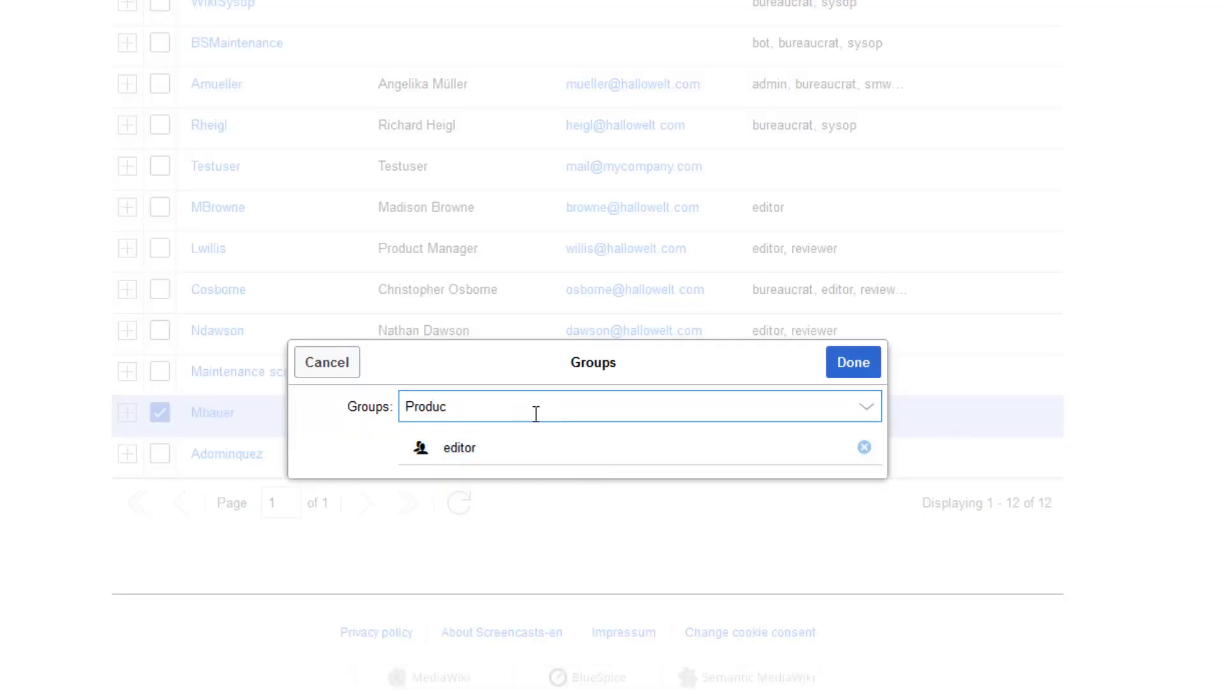
click(500, 438)
click(853, 362)
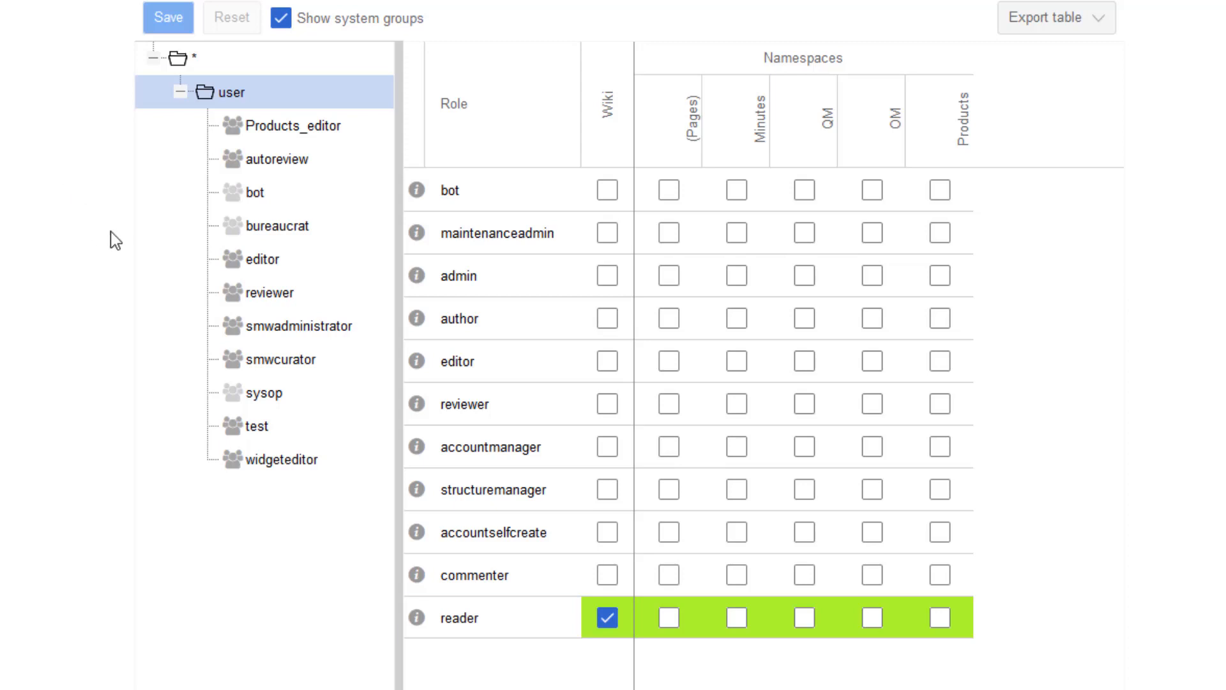
Step: Compare the namespace roles of the editor group with those of the Products_editor group in the Permission manager
click(279, 272)
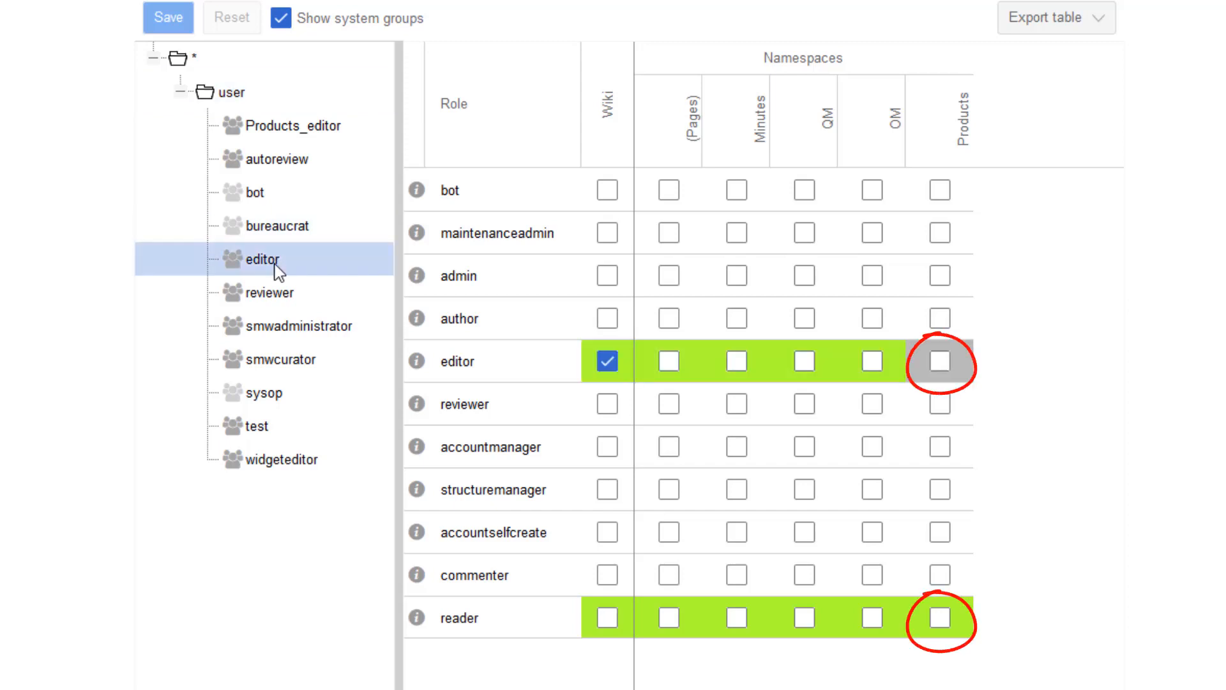
click(261, 128)
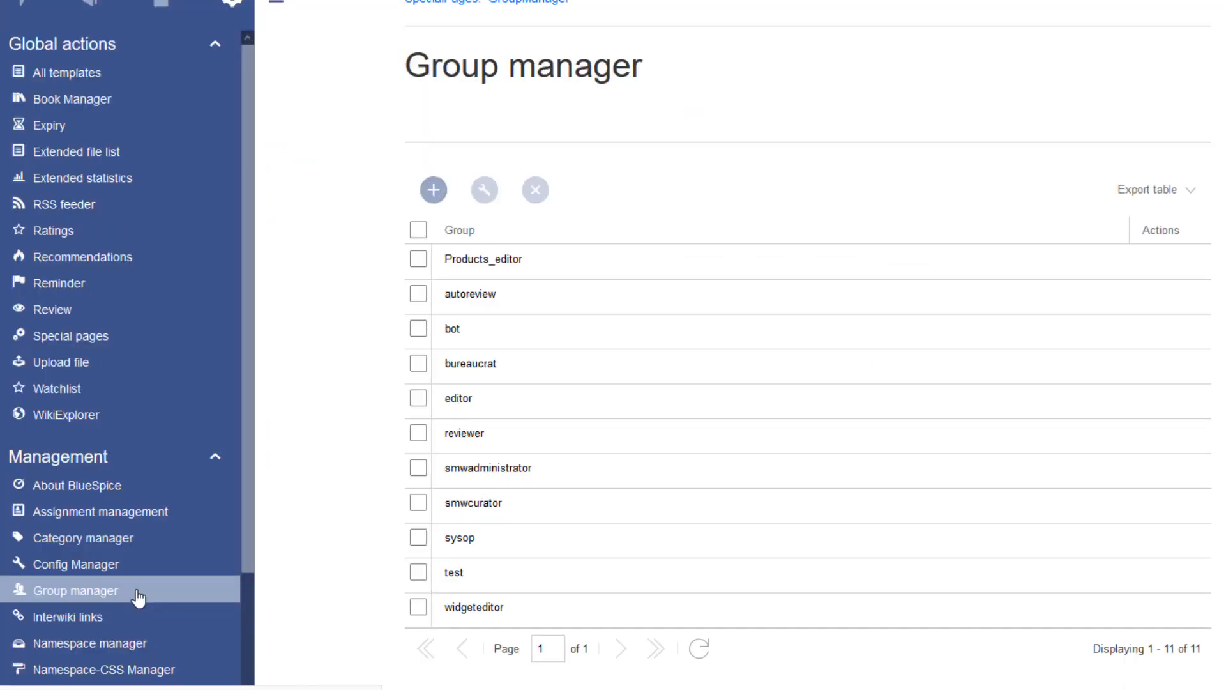
Step: Revisit the Permission manager from the Group manager, and review all users' group memberships in the User manager
drag(251, 536, 244, 611)
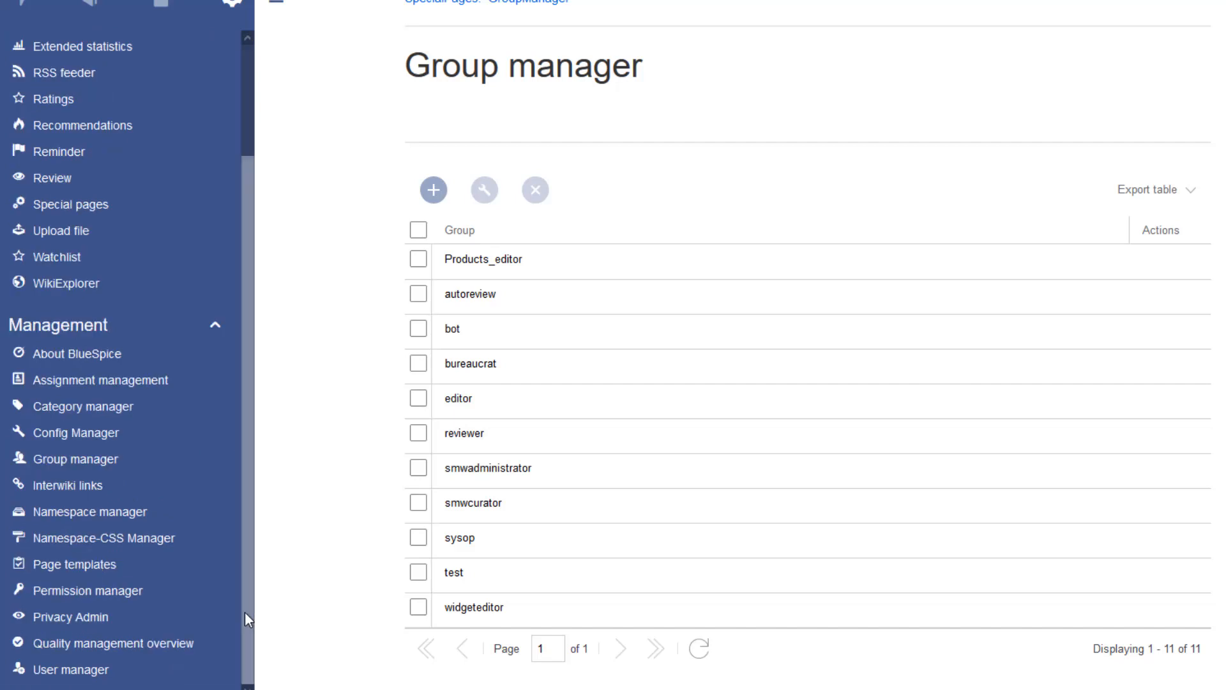
click(93, 597)
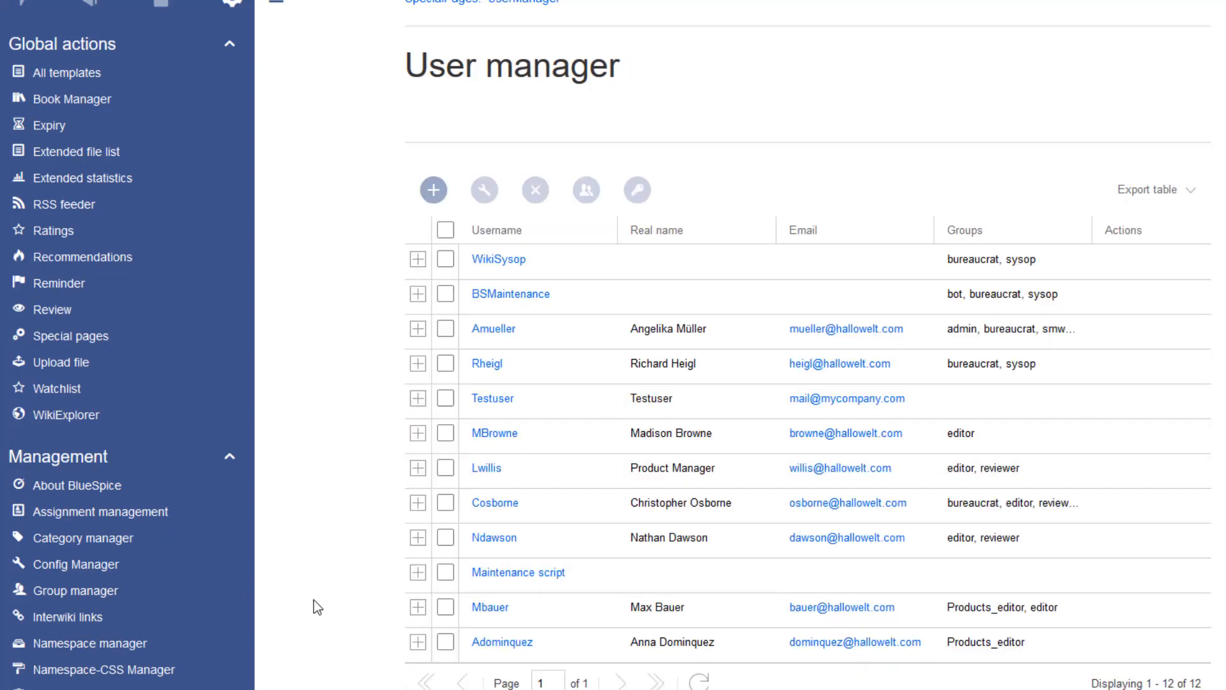
scroll(313, 600, down, 3)
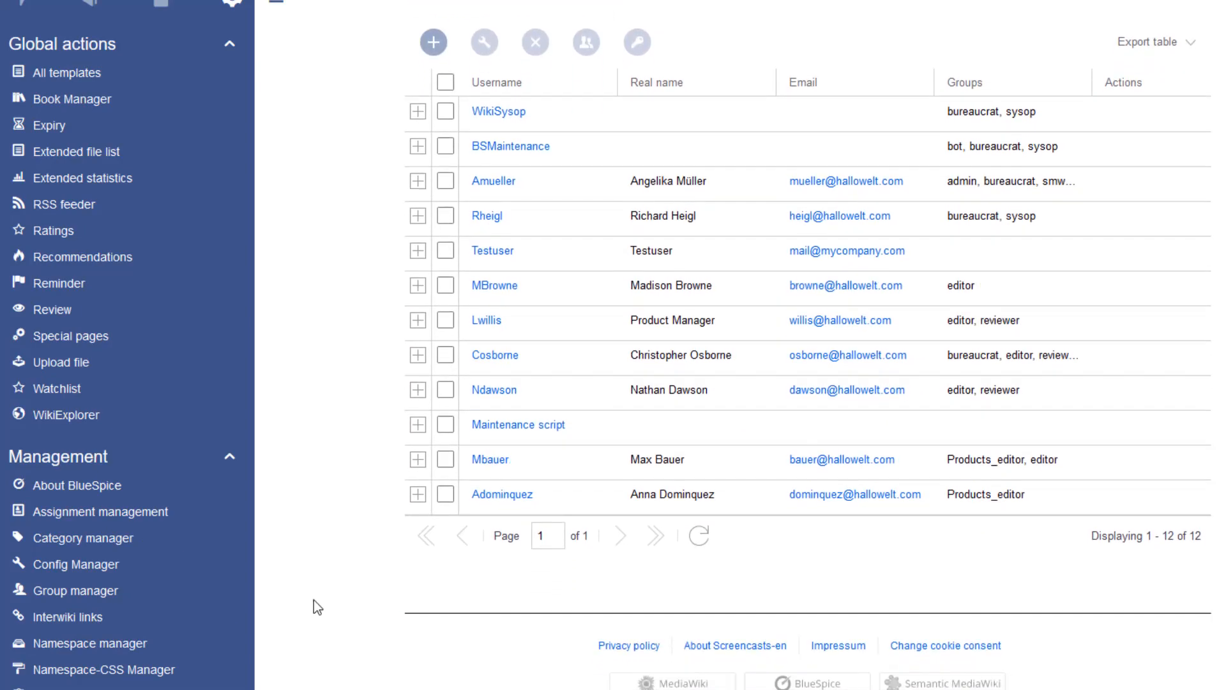